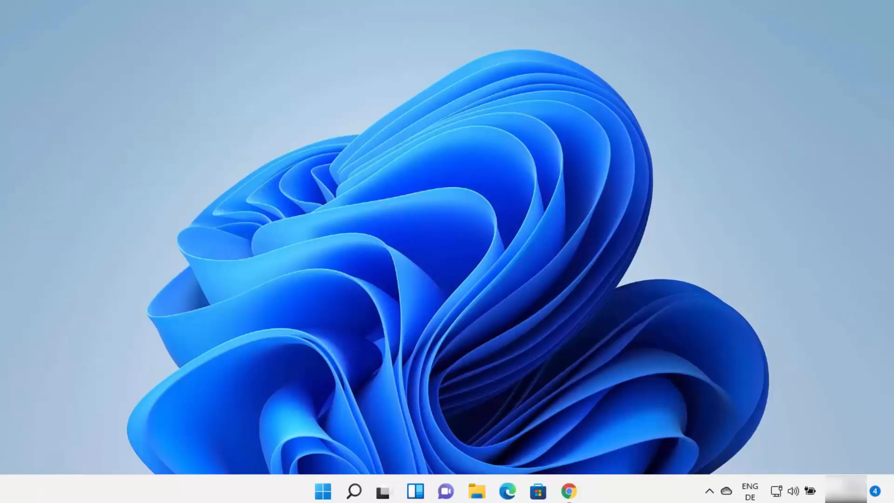
Check for an existing Java installation by running java -version in Command Prompt, and close the window
{"action": "left_click", "coordinate": [353, 493]}
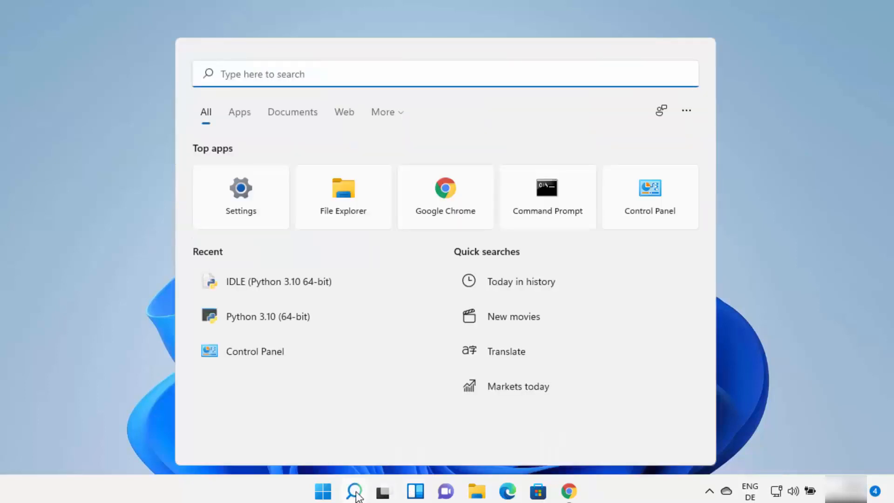
{"action": "type", "text": "cmd"}
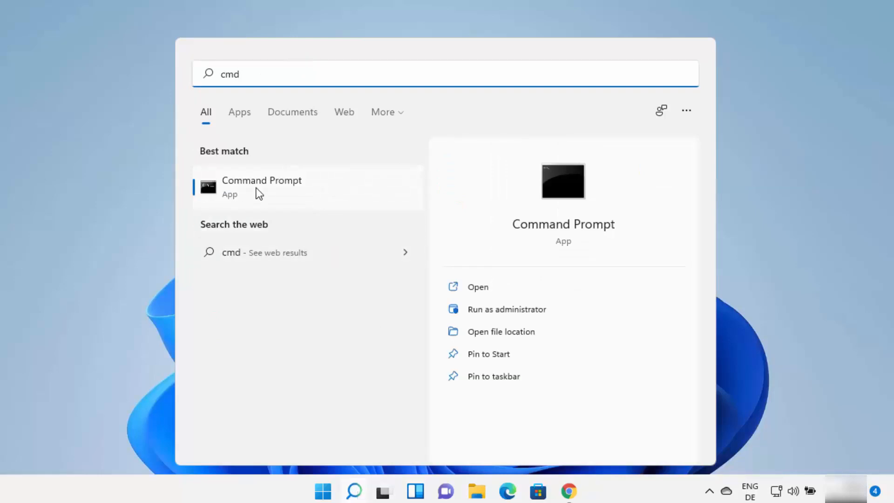
{"action": "left_click", "coordinate": [241, 187]}
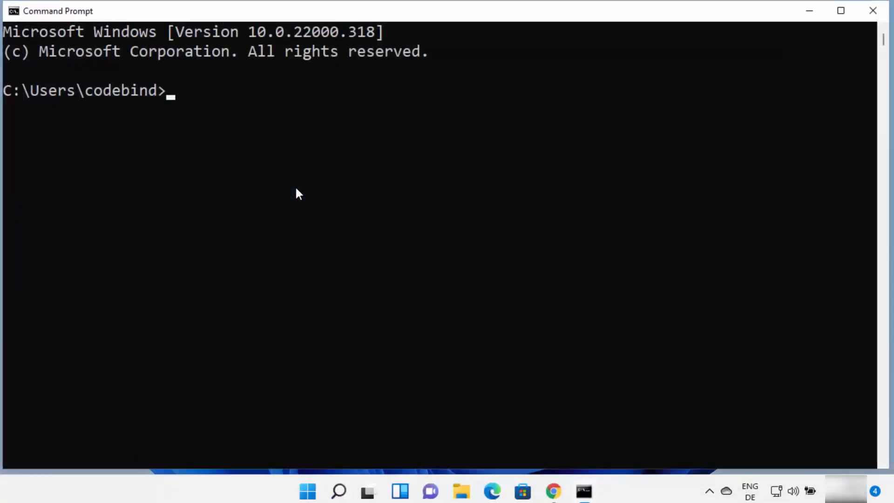
{"action": "type", "text": "java"}
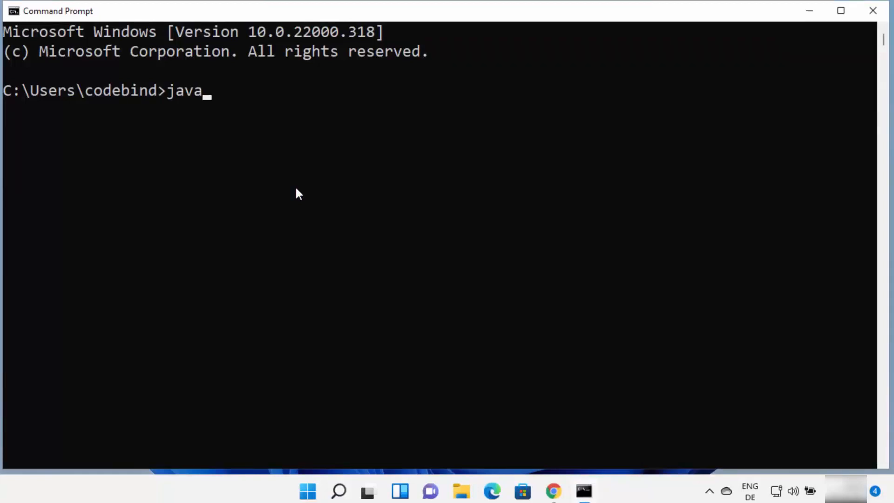
{"action": "type", "text": " -version"}
{"action": "key", "text": "Return"}
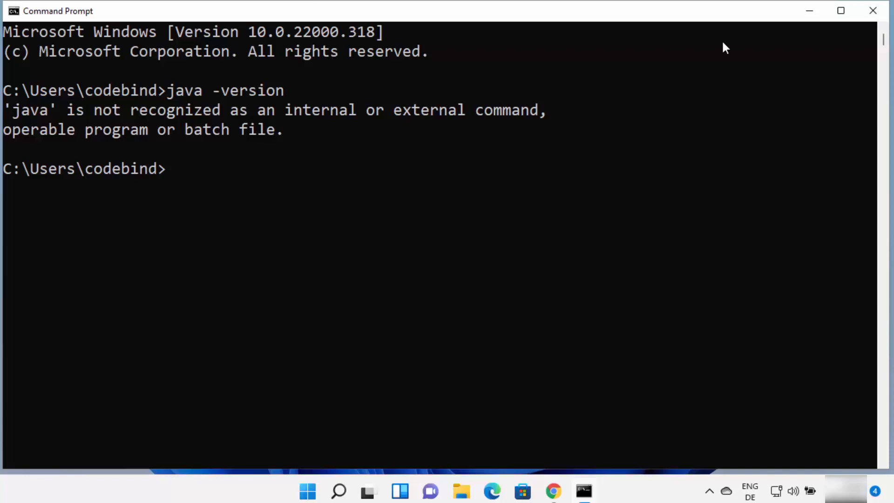
{"action": "left_click", "coordinate": [872, 11]}
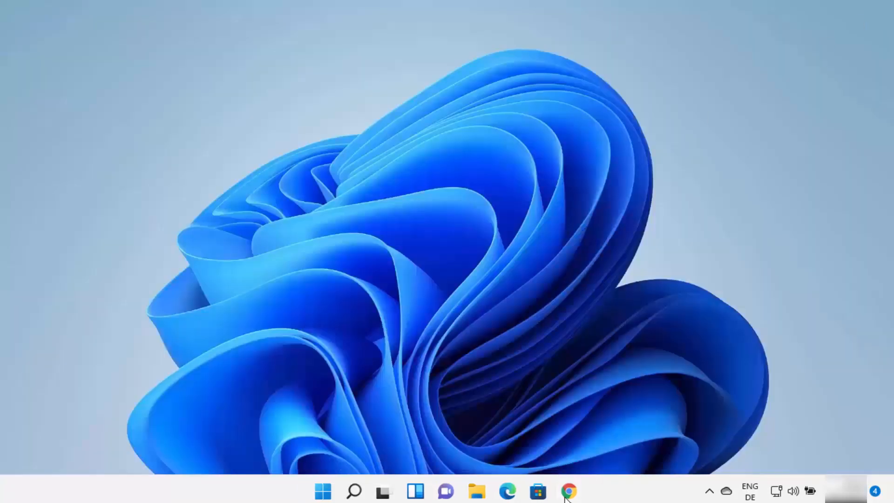
Switch to Chrome, search Google for "java jdk download" and open Oracle's Java Downloads page
{"action": "left_click", "coordinate": [568, 493]}
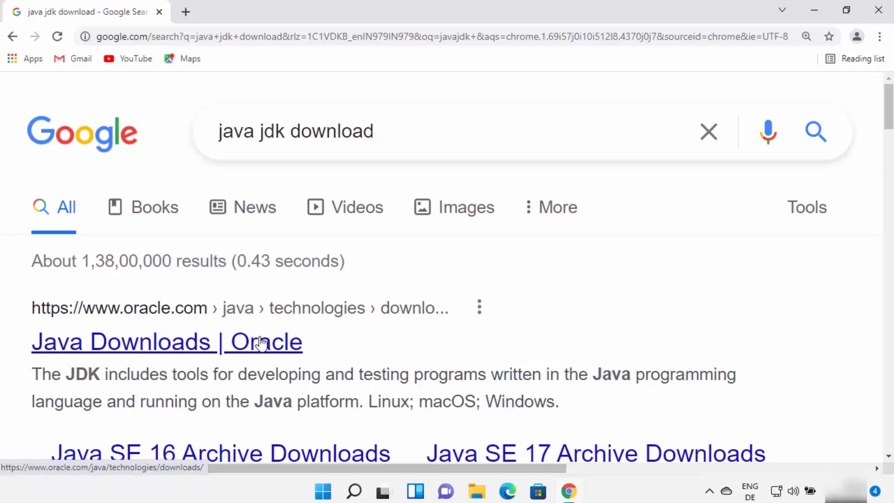
{"action": "left_click", "coordinate": [239, 343]}
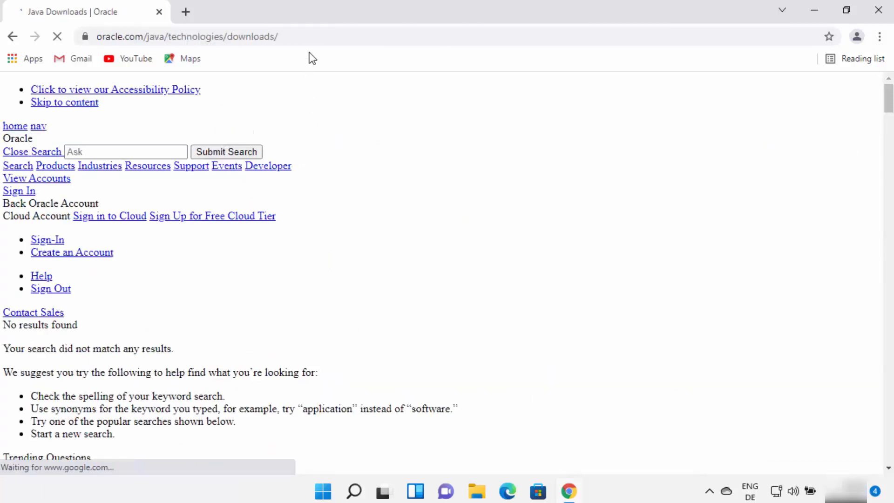
{"action": "left_click", "coordinate": [315, 37]}
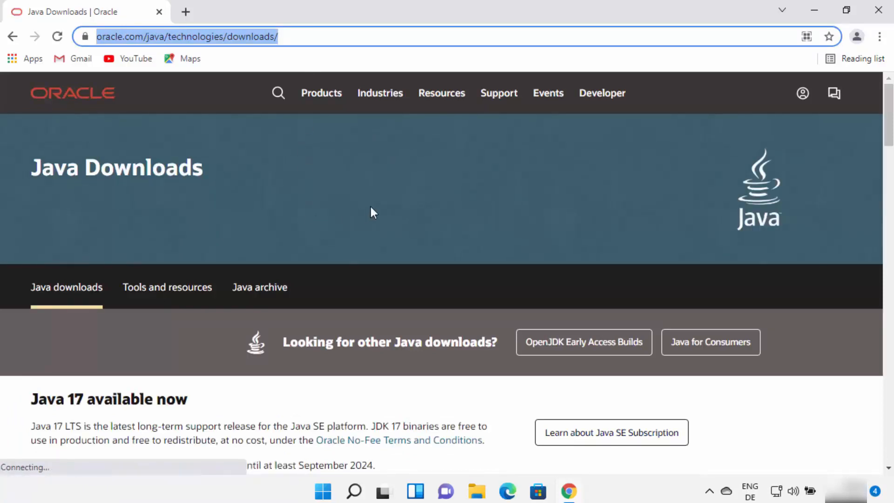
Download the Windows x64 Installer of Java SE Development Kit 17.0.1, jdk-17_windows-x64_bin.exe
{"action": "scroll", "coordinate": [354, 175], "scroll_direction": "down", "scroll_amount": 3}
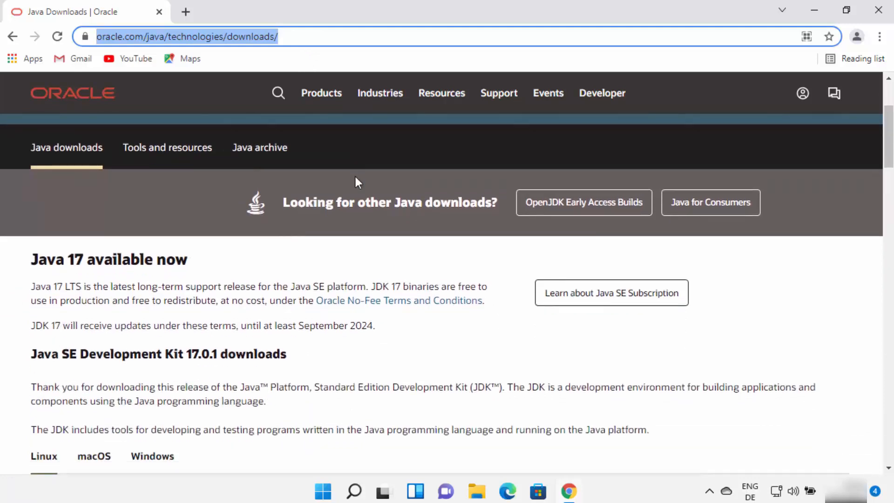
{"action": "left_click_drag", "start_coordinate": [30, 260], "coordinate": [316, 264]}
{"action": "scroll", "coordinate": [315, 265], "scroll_direction": "down", "scroll_amount": 3}
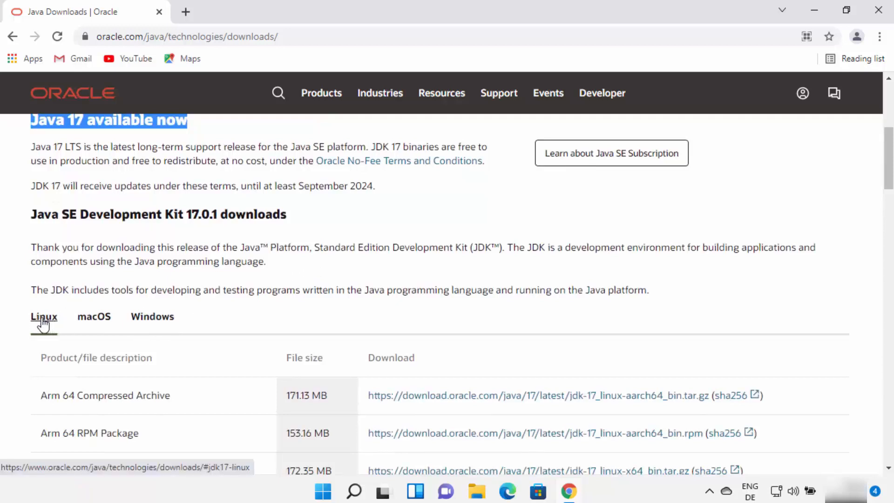
{"action": "left_click", "coordinate": [90, 320]}
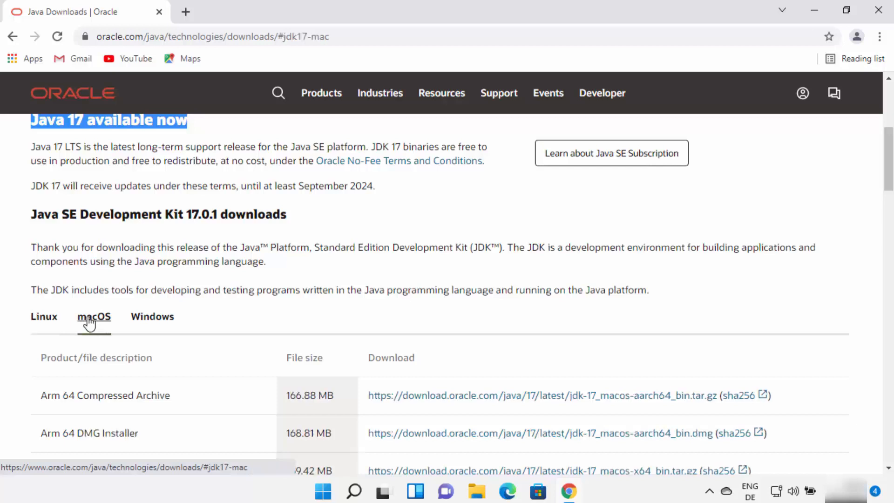
{"action": "left_click", "coordinate": [143, 320]}
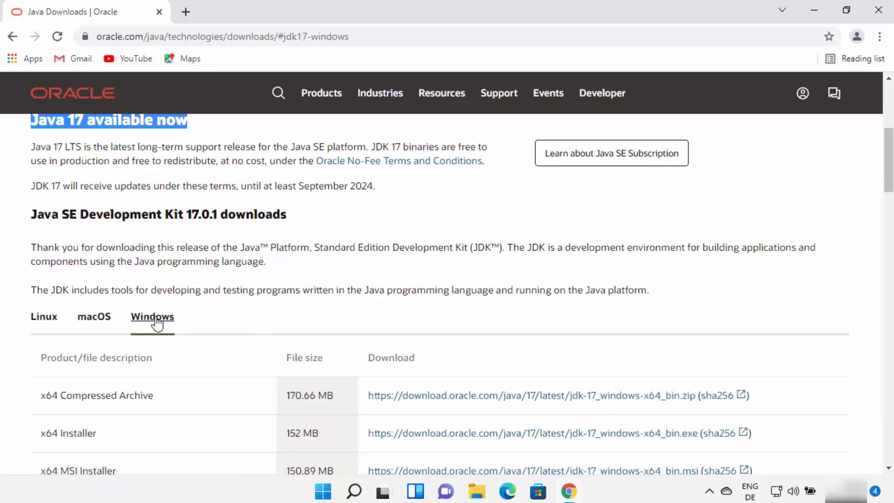
{"action": "scroll", "coordinate": [295, 291], "scroll_direction": "down", "scroll_amount": 2}
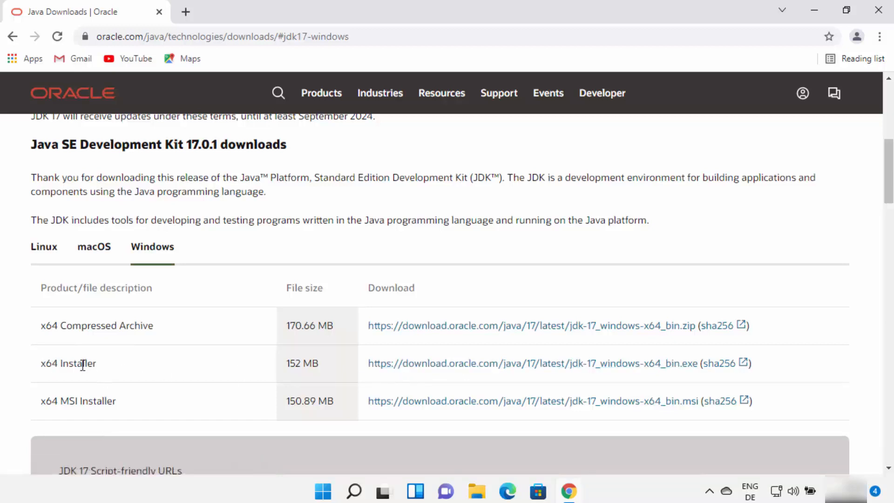
{"action": "left_click", "coordinate": [440, 363]}
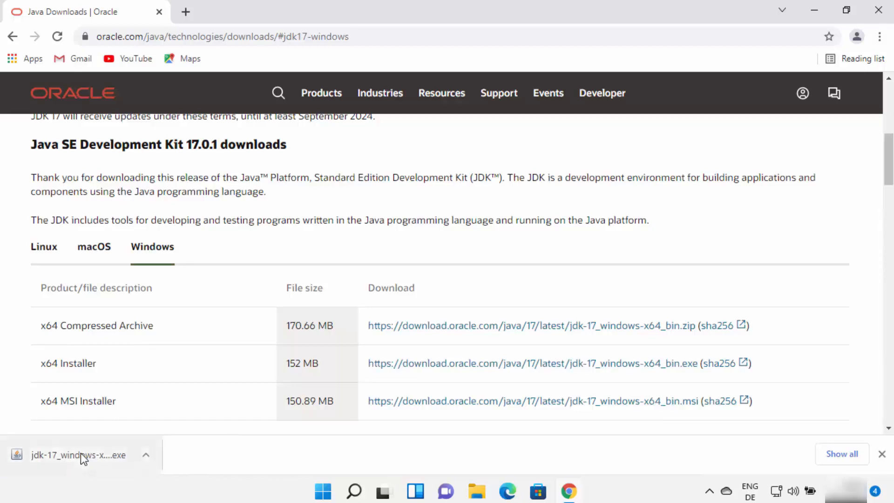
Run the downloaded JDK installer with permission to make changes, and install it to C:\Program Files\Java\jdk-17.0.1\
{"action": "left_click", "coordinate": [104, 453]}
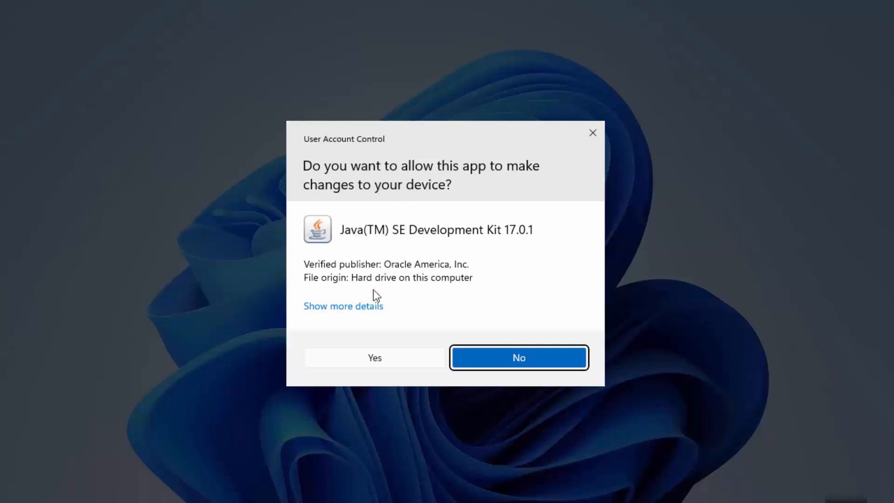
{"action": "left_click", "coordinate": [365, 359]}
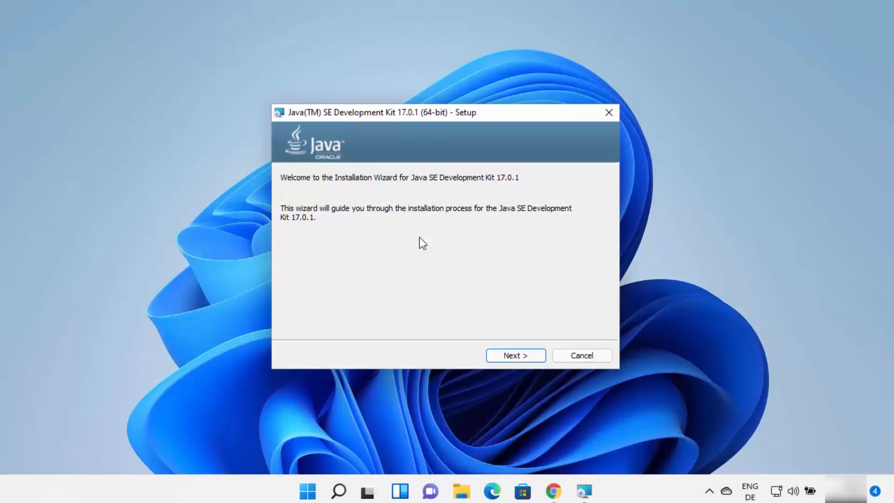
{"action": "left_click", "coordinate": [776, 256]}
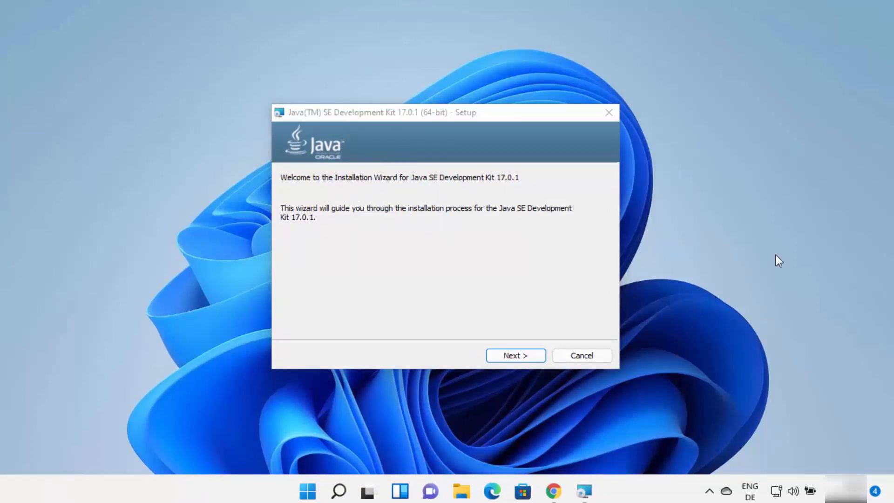
{"action": "left_click", "coordinate": [529, 354]}
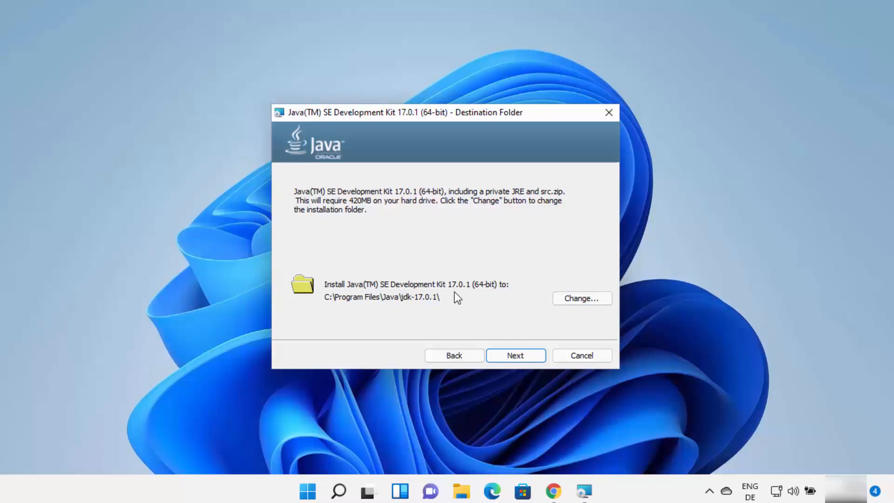
{"action": "left_click", "coordinate": [499, 356]}
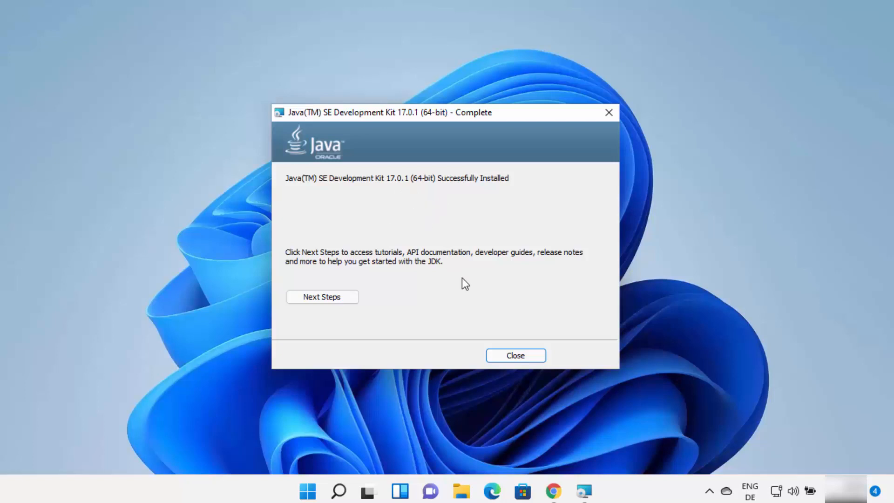
{"action": "left_click", "coordinate": [498, 354]}
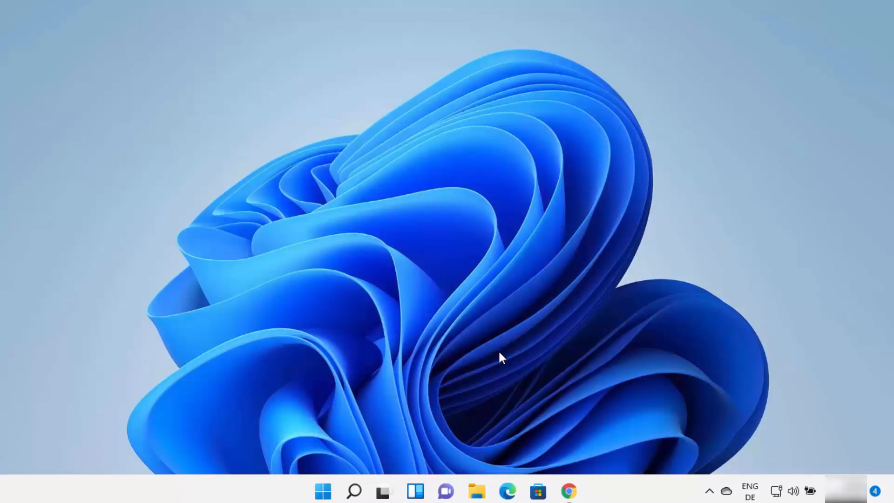
Open the folder C:\Program Files\Java\jdk-17.0.1 in File Explorer, and minimize the window
{"action": "left_click", "coordinate": [476, 492]}
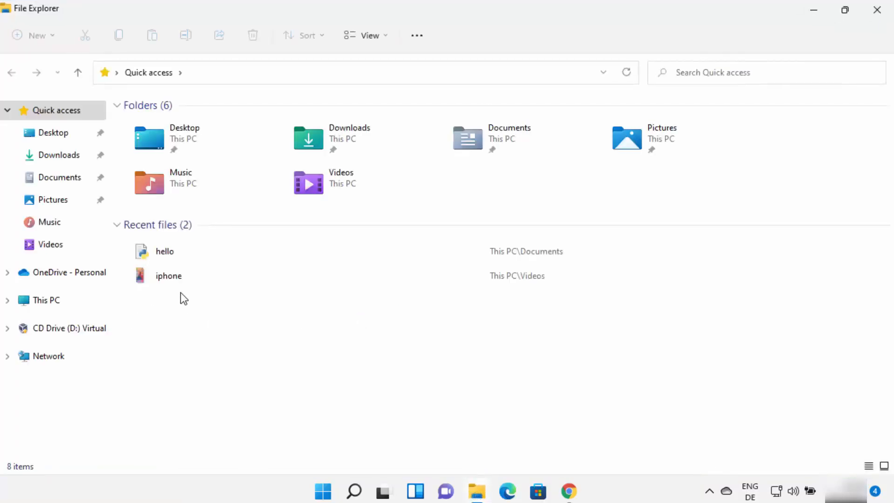
{"action": "left_click", "coordinate": [65, 301]}
{"action": "double_click", "coordinate": [206, 247]}
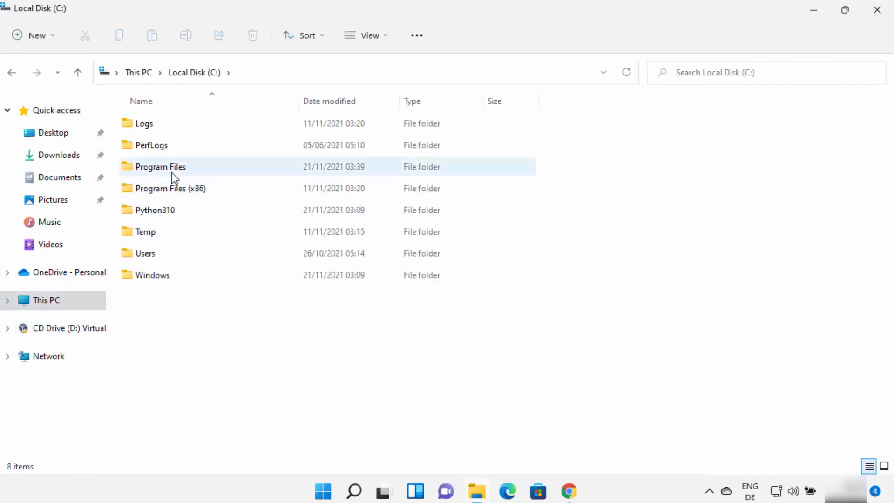
{"action": "double_click", "coordinate": [172, 173]}
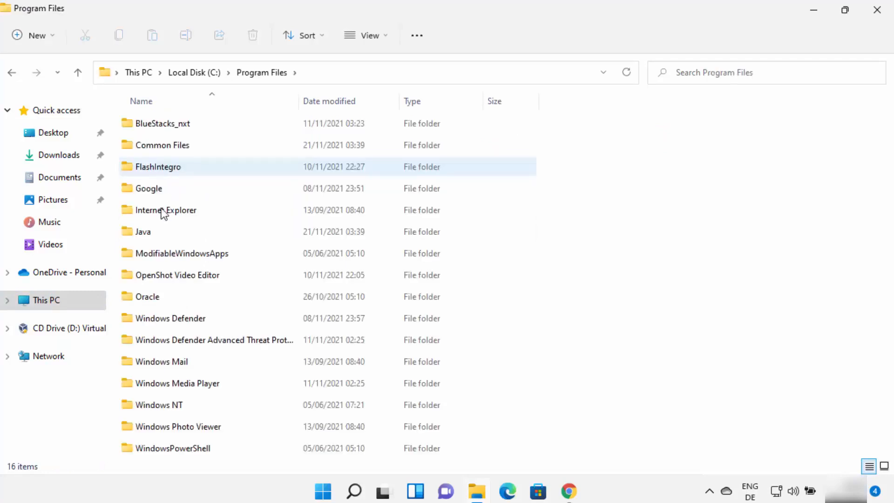
{"action": "double_click", "coordinate": [155, 237]}
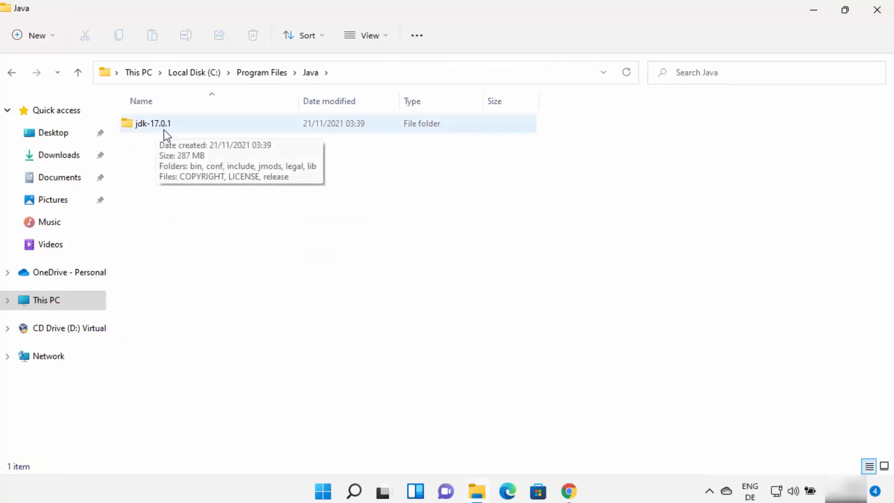
{"action": "left_click", "coordinate": [163, 126]}
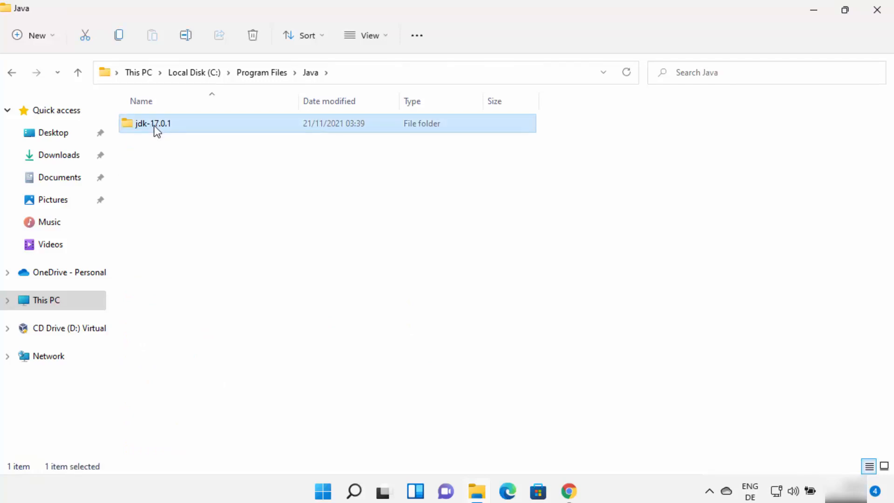
{"action": "double_click", "coordinate": [166, 124]}
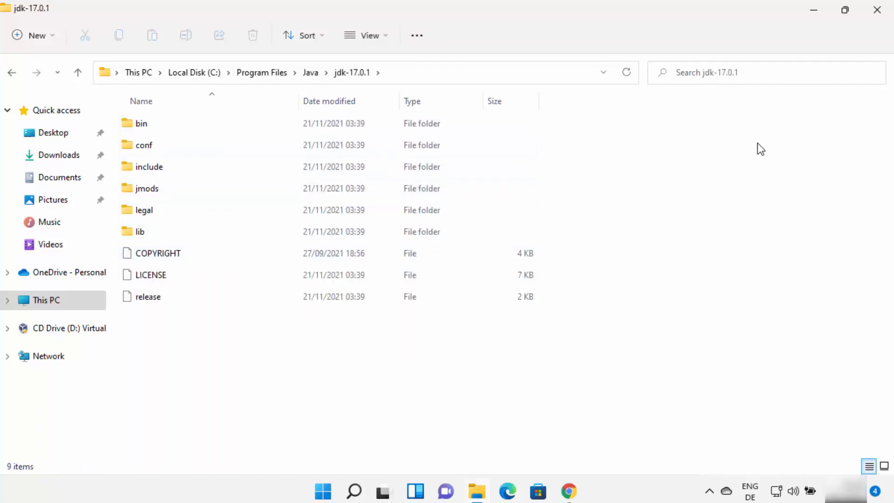
{"action": "left_click", "coordinate": [814, 9]}
Search Windows for "edit env" and open the environment variables editor for the account
{"action": "left_click", "coordinate": [353, 494]}
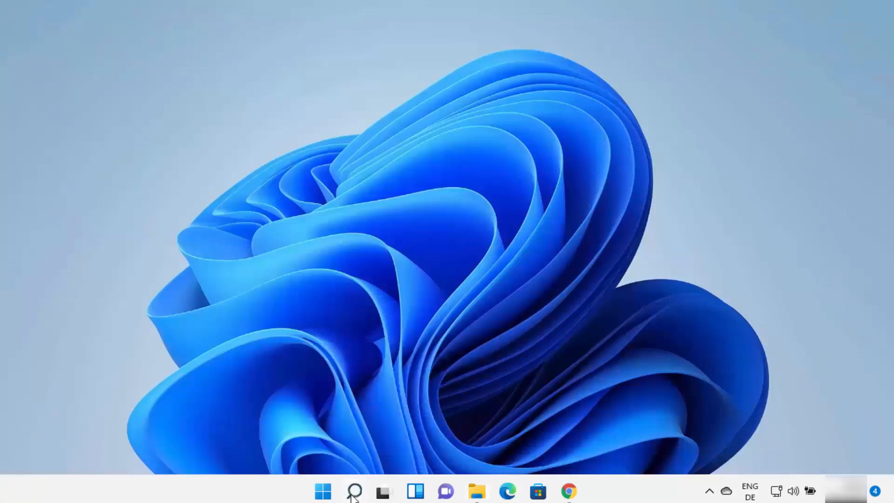
{"action": "left_click", "coordinate": [354, 492]}
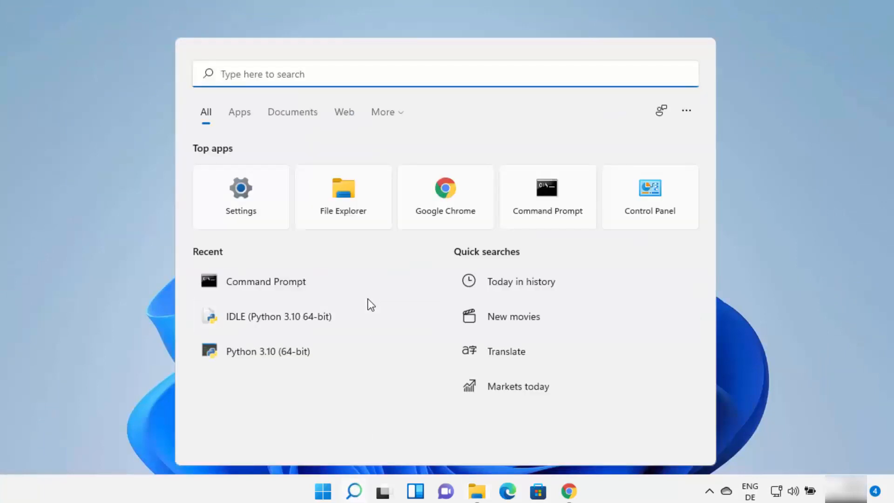
{"action": "type", "text": "ed"}
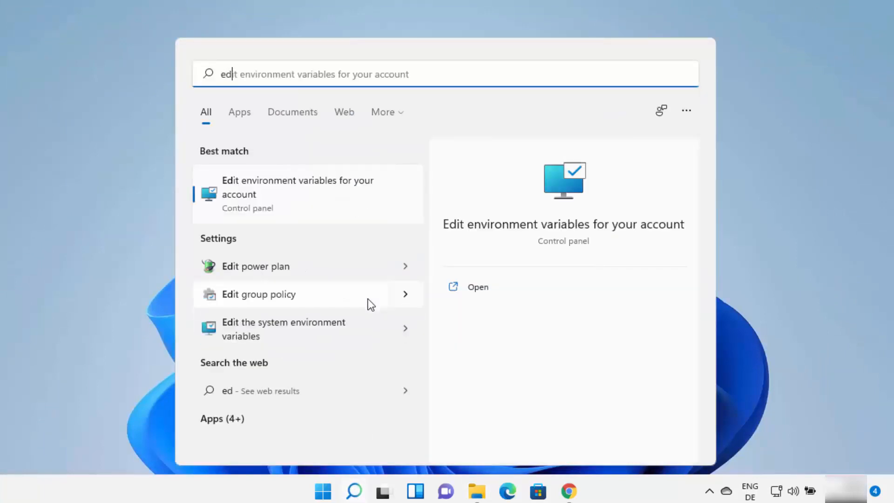
{"action": "type", "text": "it env"}
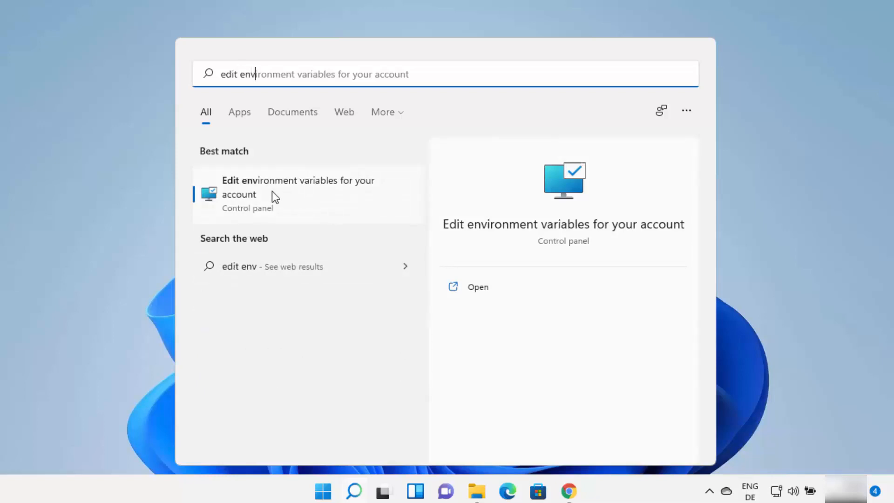
{"action": "left_click", "coordinate": [328, 189]}
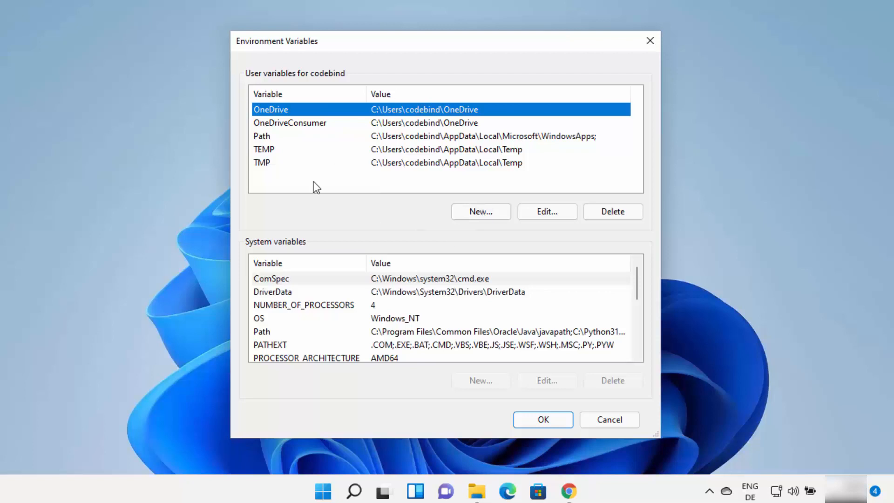
Search Windows for Control Panel and open it
{"action": "left_click", "coordinate": [355, 491]}
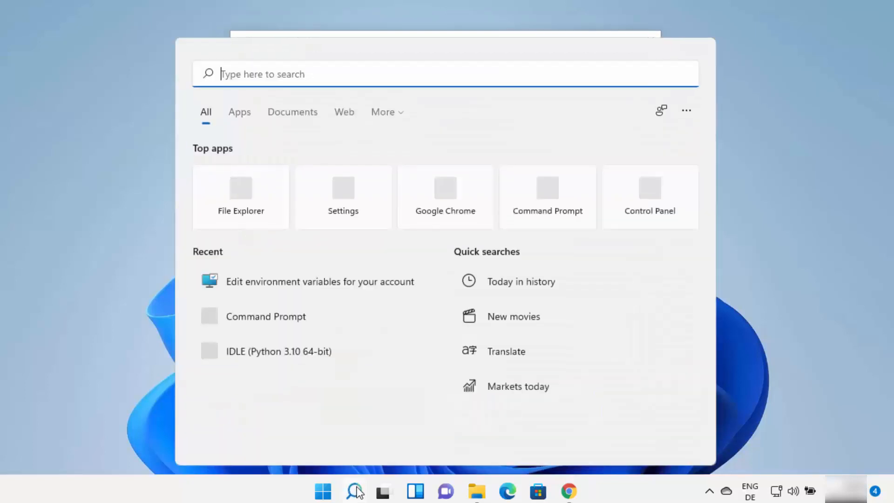
{"action": "type", "text": "con"}
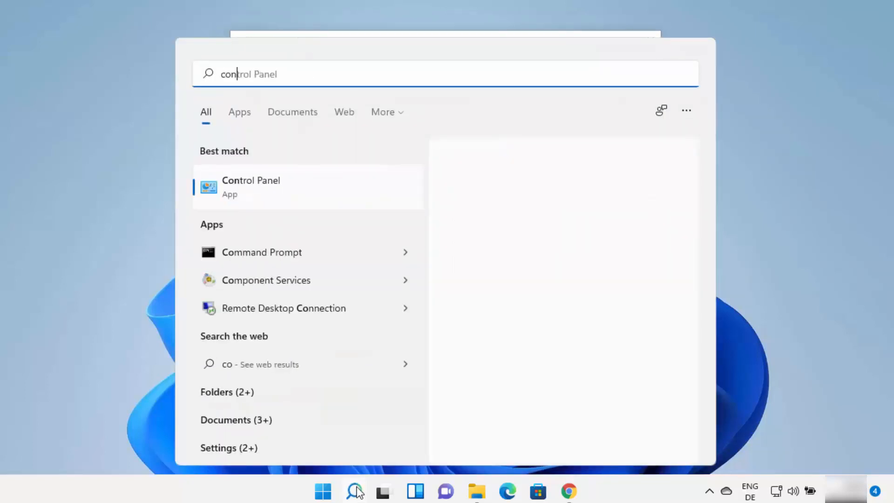
{"action": "left_click", "coordinate": [319, 195]}
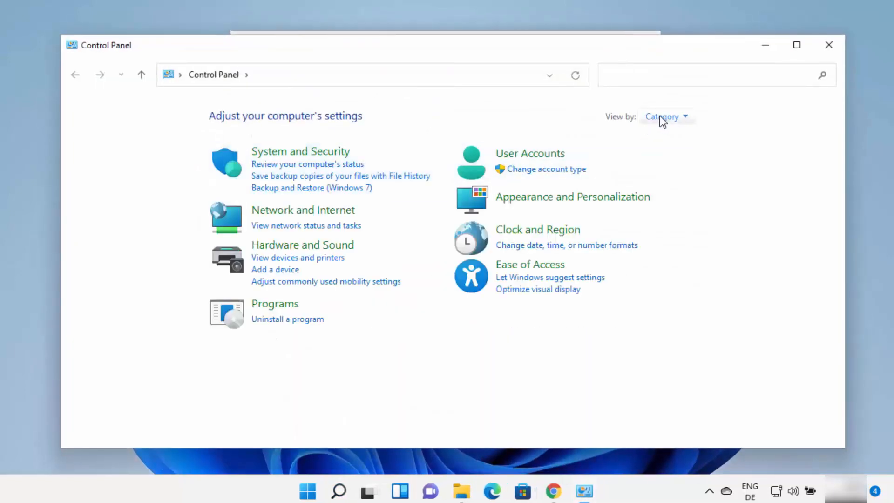
Keep Control Panel in Category view, go to System and Security > System, and open the Environment Variables dialog through the advanced system settings
{"action": "left_click", "coordinate": [662, 117]}
{"action": "left_click", "coordinate": [669, 136]}
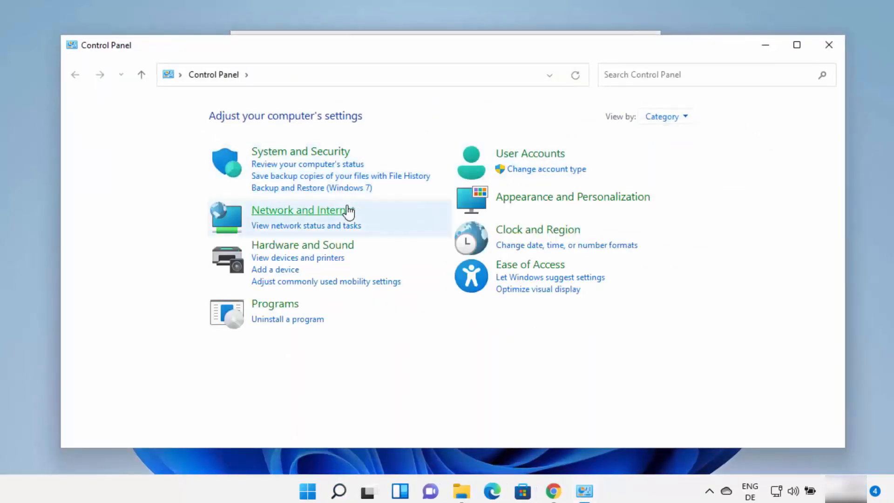
{"action": "left_click", "coordinate": [321, 158]}
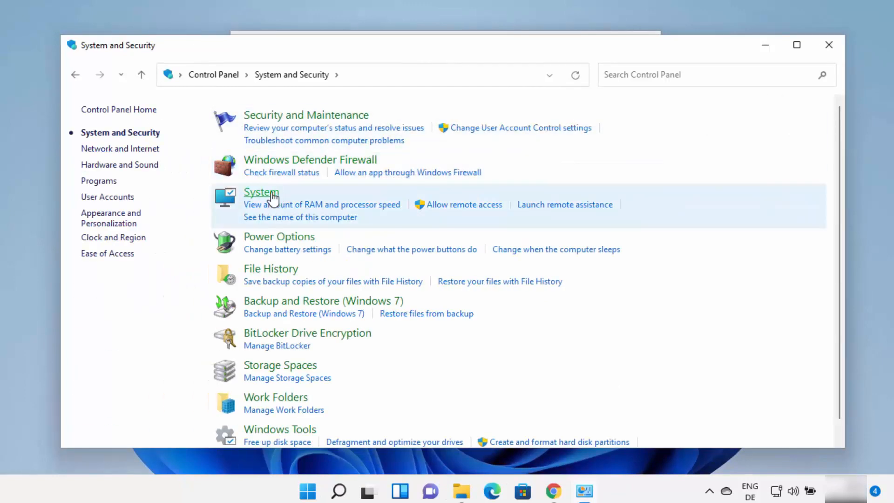
{"action": "left_click", "coordinate": [272, 198]}
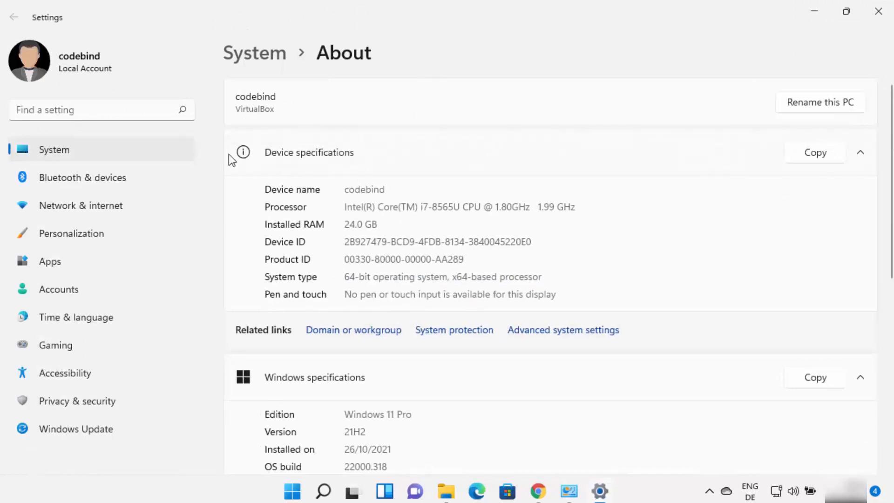
{"action": "left_click", "coordinate": [578, 330]}
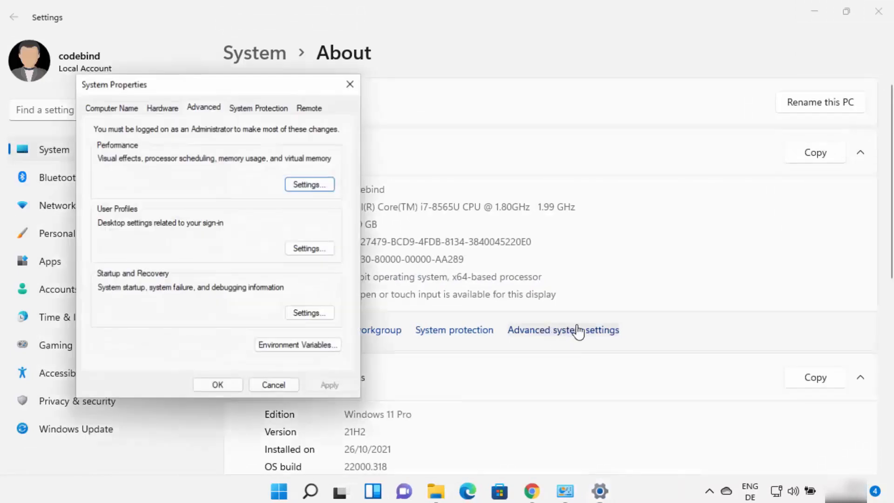
{"action": "left_click", "coordinate": [302, 346]}
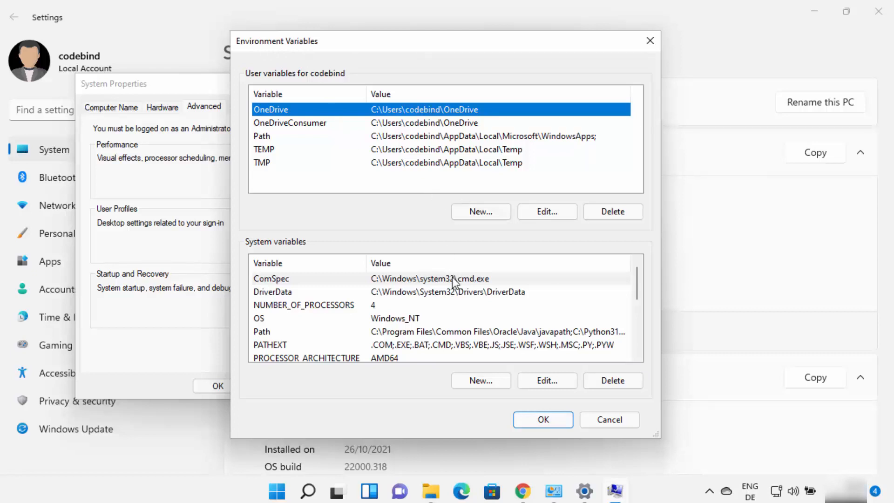
Open the Path variable under System variables for editing
{"action": "left_click", "coordinate": [264, 336]}
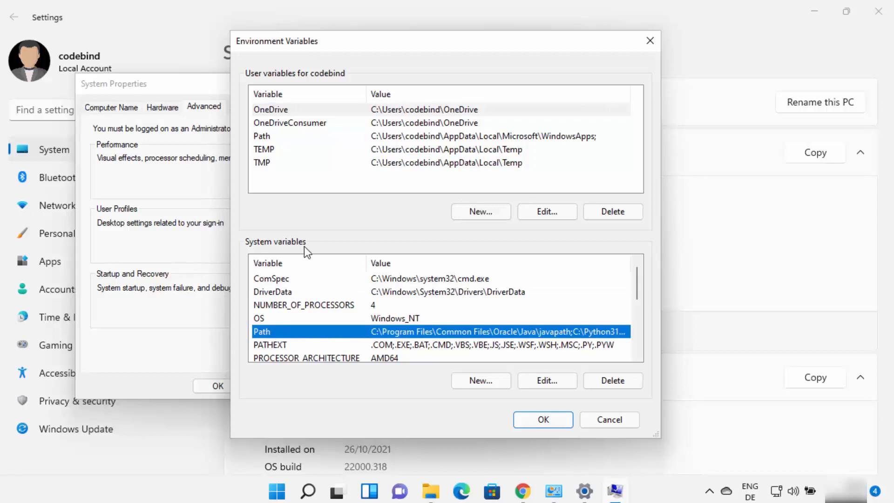
{"action": "left_click", "coordinate": [537, 379]}
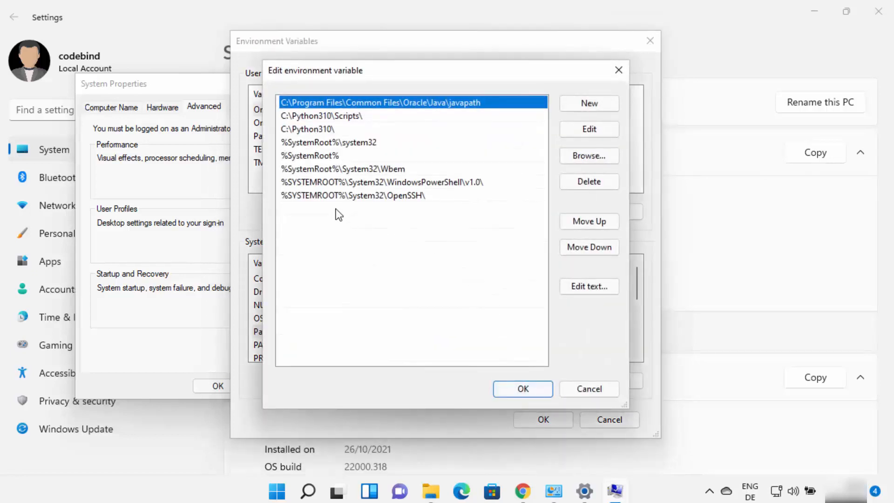
{"action": "left_click", "coordinate": [338, 215]}
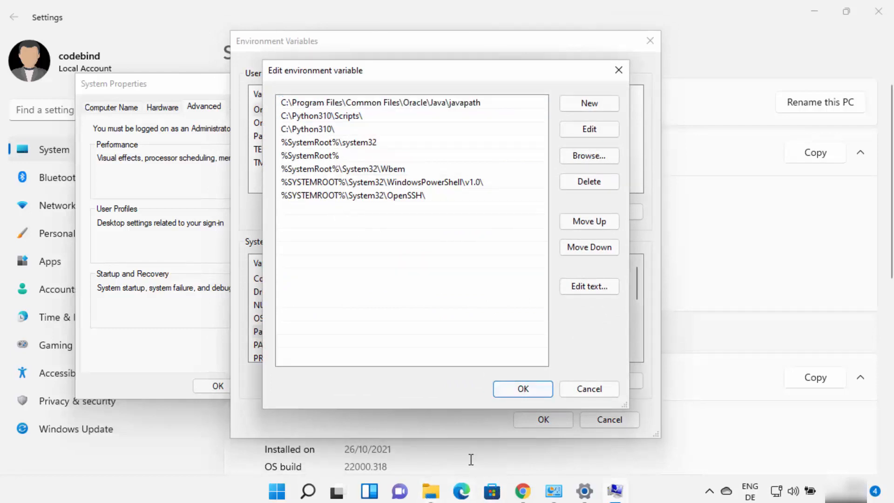
Switch to File Explorer, open the bin folder inside jdk-17.0.1, and copy its full path
{"action": "left_click", "coordinate": [431, 491]}
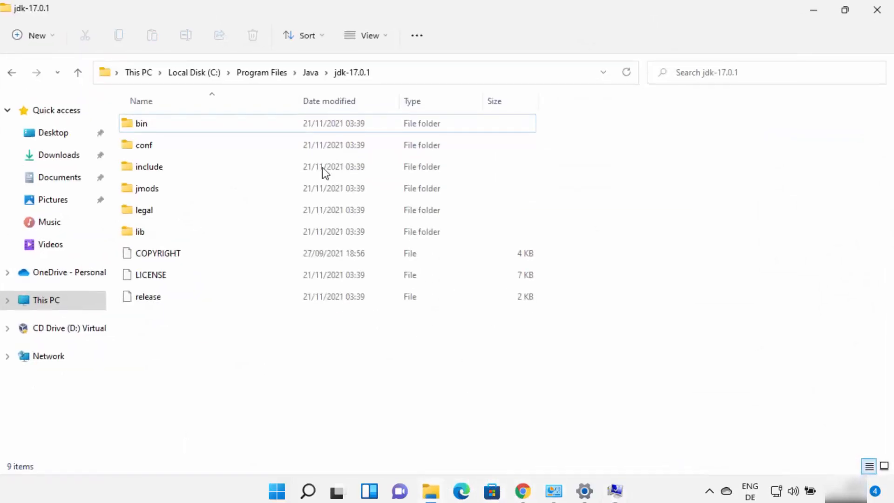
{"action": "left_click", "coordinate": [384, 71]}
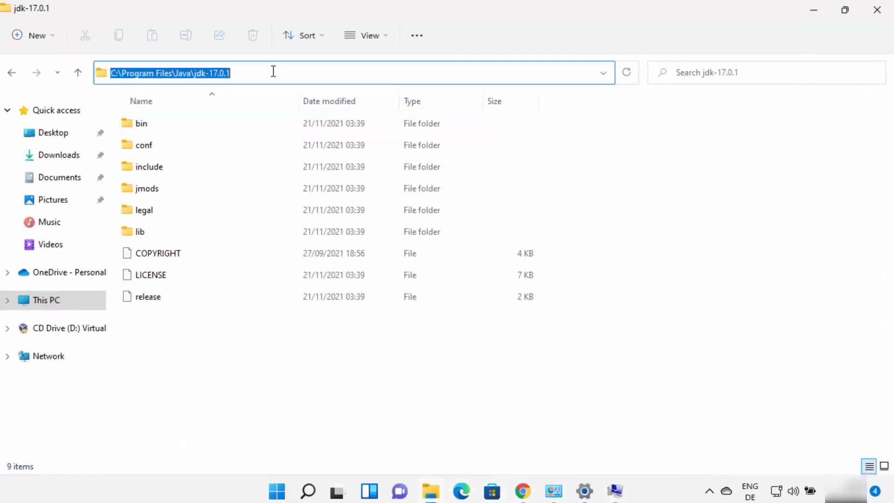
{"action": "double_click", "coordinate": [149, 129]}
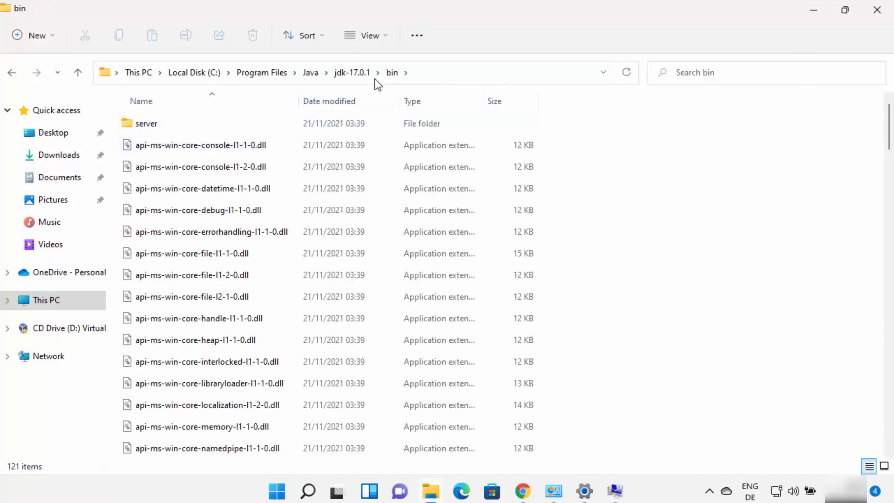
{"action": "left_click", "coordinate": [431, 78]}
{"action": "key", "text": "ctrl+c"}
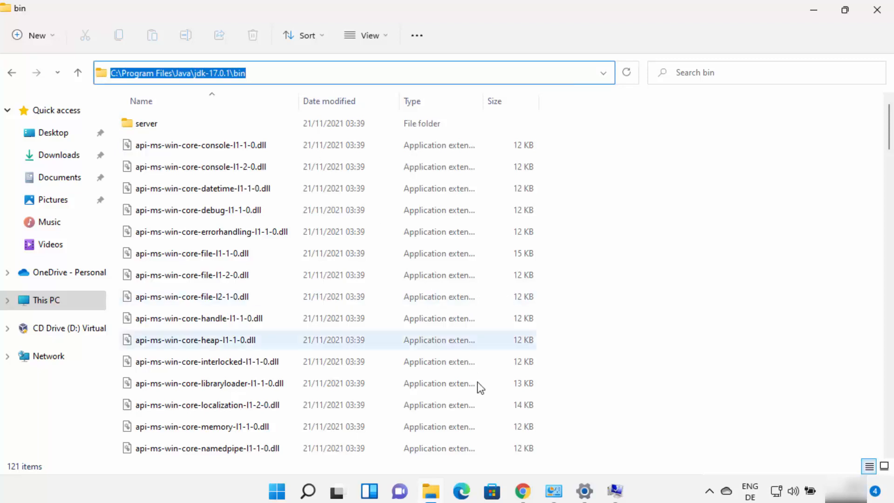
Return to the Path variable's entries, add C:\Program Files\Java\jdk-17.0.1\bin as a new entry, and confirm the edit
{"action": "left_click", "coordinate": [615, 492]}
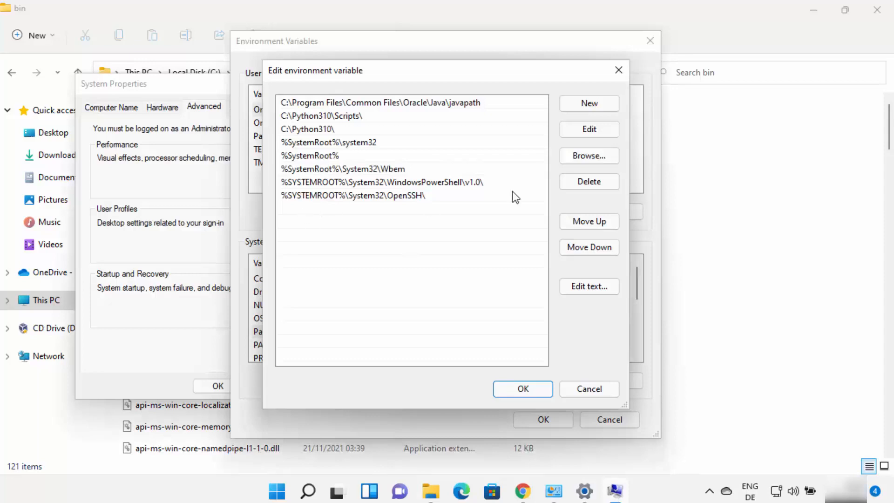
{"action": "double_click", "coordinate": [286, 212]}
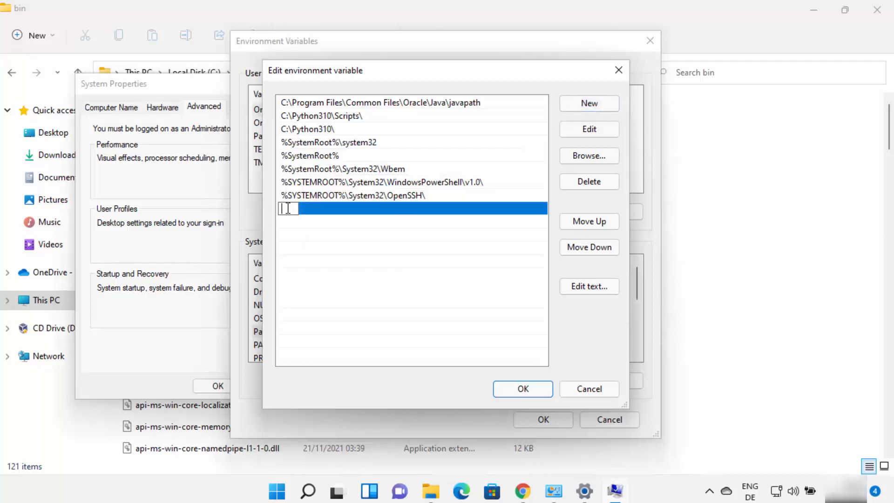
{"action": "key", "text": "ctrl+v"}
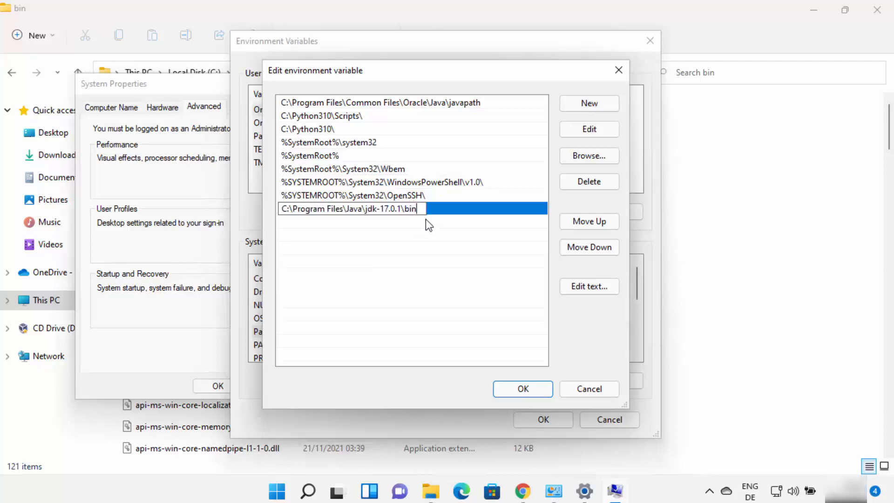
{"action": "key", "text": "Return"}
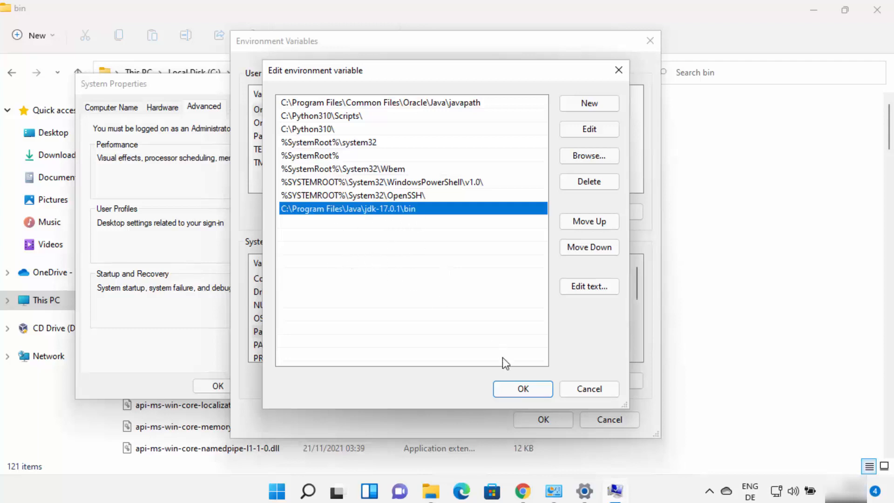
{"action": "left_click", "coordinate": [518, 388]}
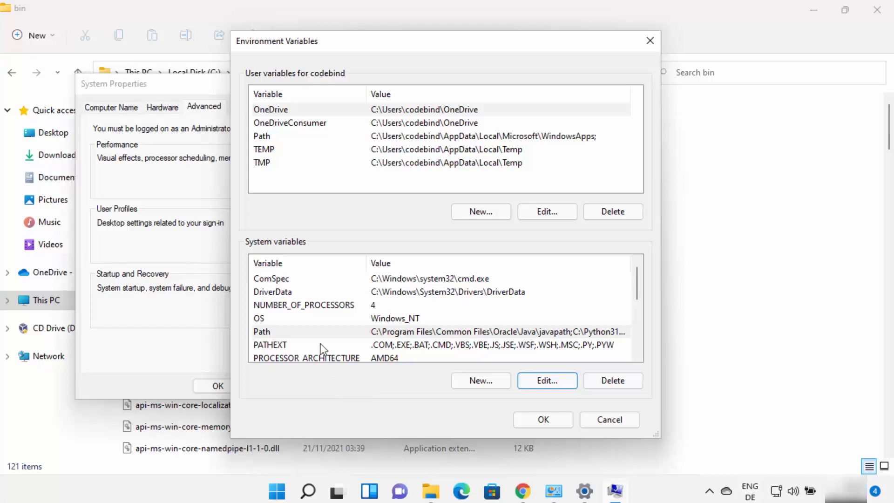
Start a new user variable and name it JAVA_HOME
{"action": "left_click", "coordinate": [309, 180]}
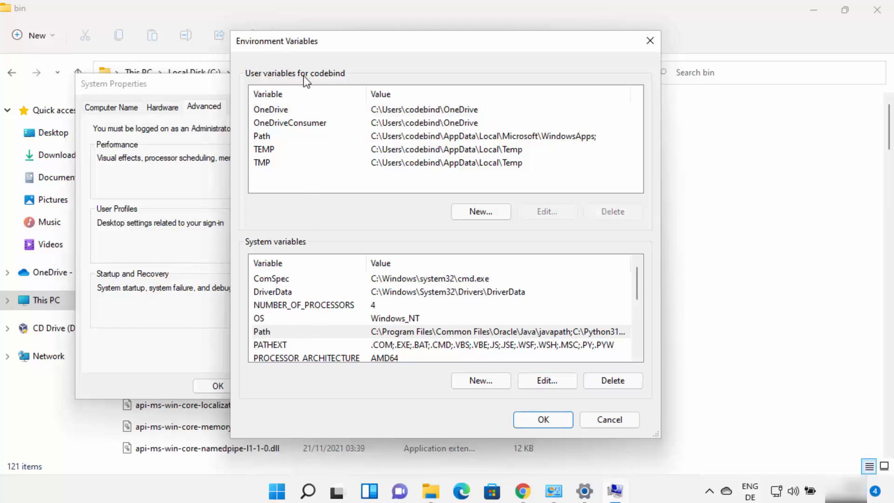
{"action": "left_click", "coordinate": [463, 211]}
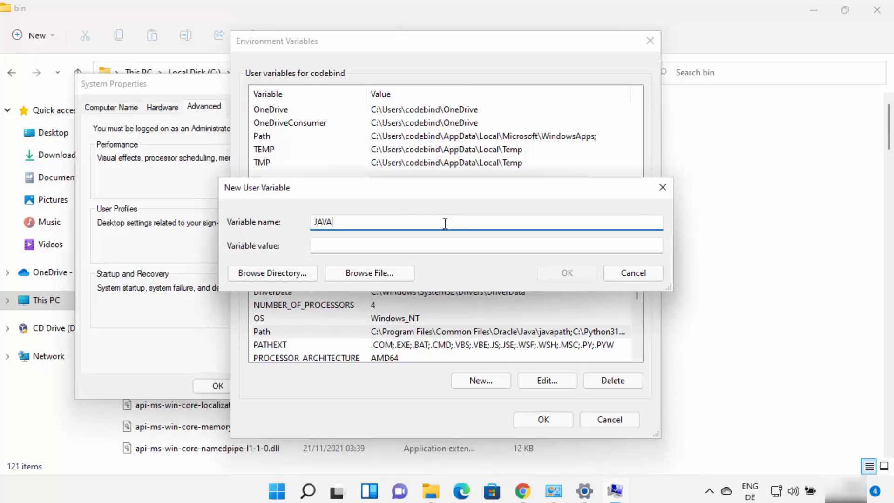
{"action": "type", "text": "JAVA_HOME"}
{"action": "left_click_drag", "start_coordinate": [313, 222], "coordinate": [366, 220]}
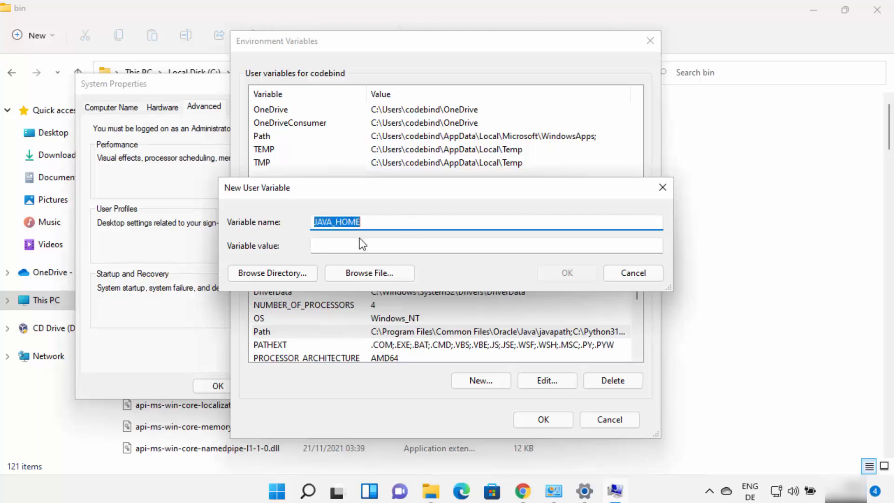
Switch to File Explorer, go up to the jdk-17.0.1 folder, and copy its full path
{"action": "left_click", "coordinate": [217, 494]}
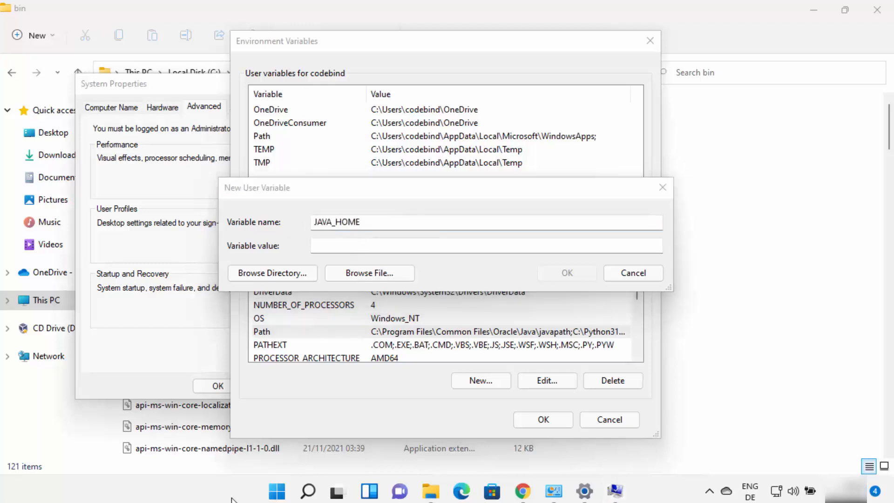
{"action": "left_click", "coordinate": [430, 490]}
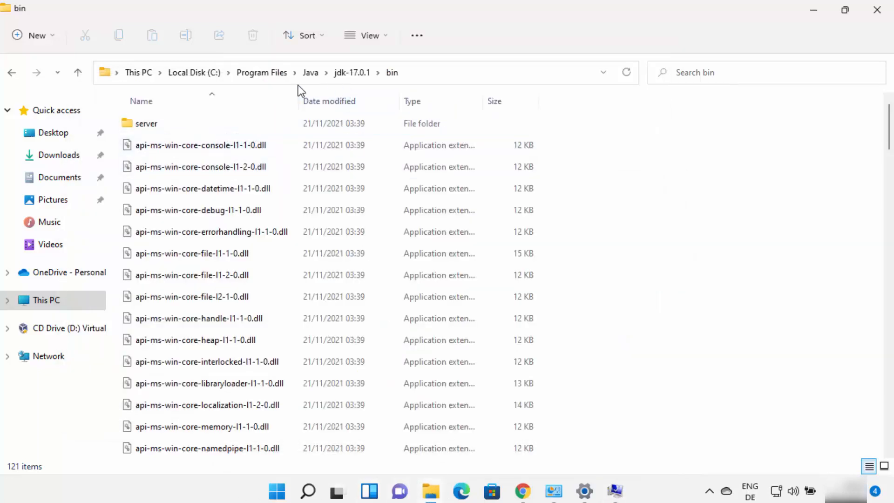
{"action": "left_click", "coordinate": [362, 75]}
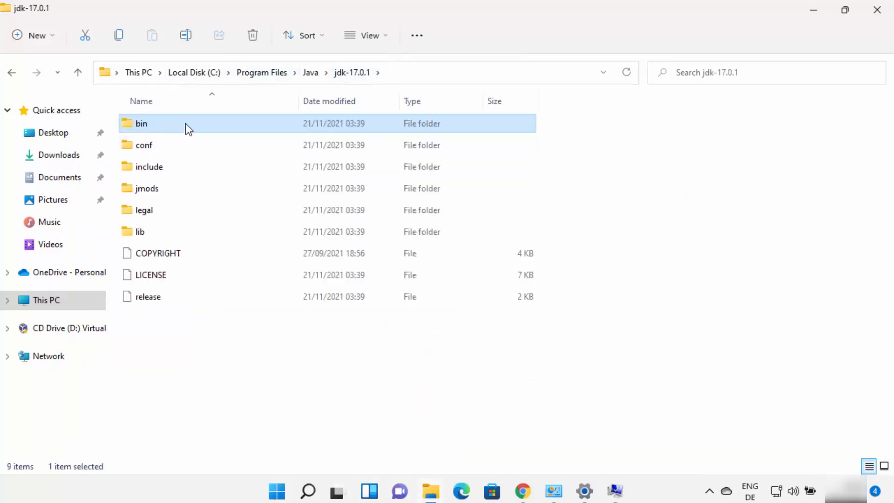
{"action": "left_click", "coordinate": [407, 75]}
{"action": "key", "text": "ctrl+c"}
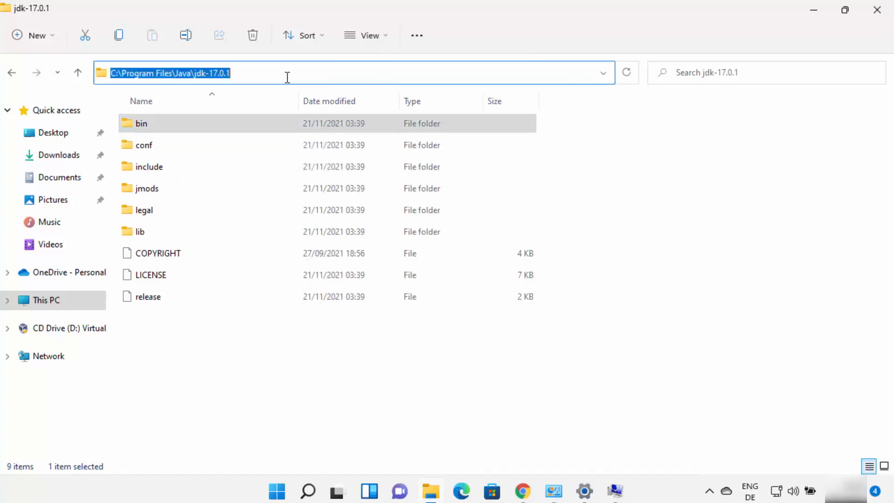
{"action": "left_click", "coordinate": [237, 73]}
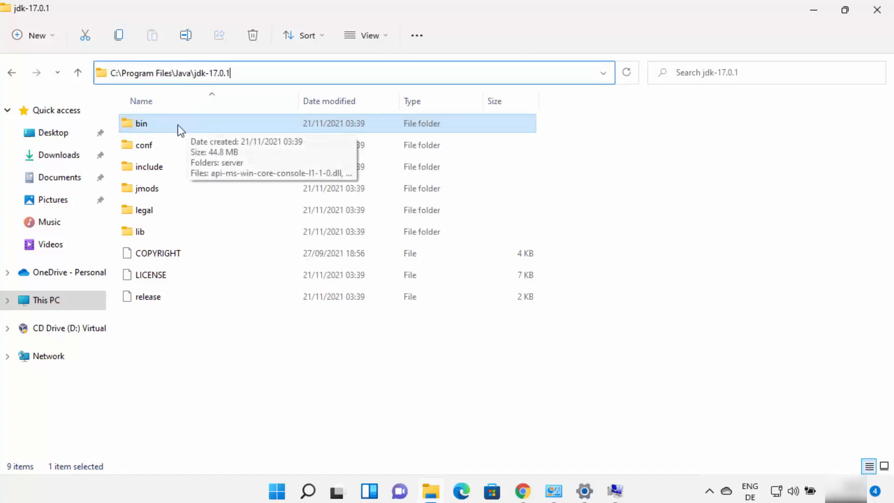
Set the JAVA_HOME variable's value to C:\Program Files\Java\jdk-17.0.1 and create the variable
{"action": "left_click", "coordinate": [613, 491]}
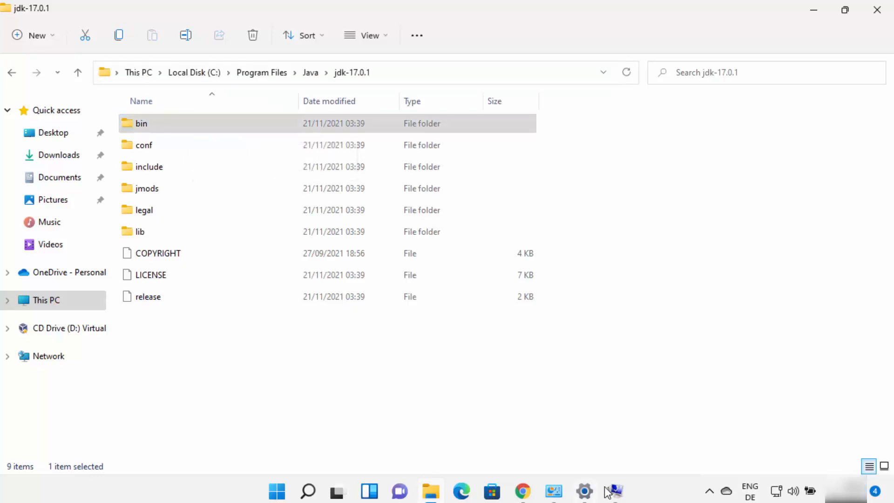
{"action": "key", "text": "ctrl+v"}
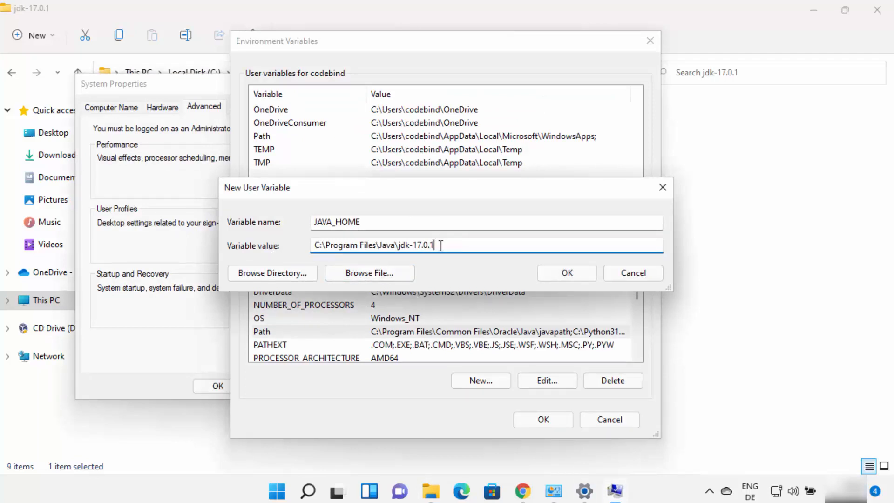
{"action": "left_click_drag", "start_coordinate": [435, 245], "coordinate": [311, 245]}
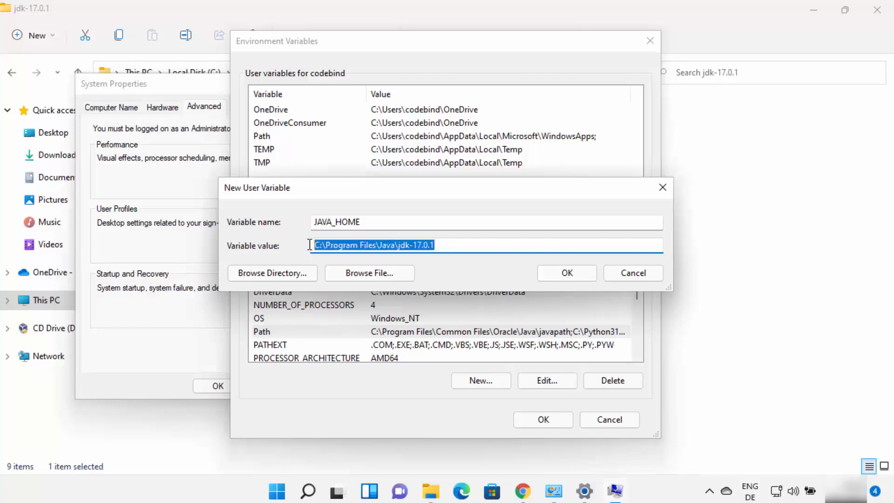
{"action": "left_click", "coordinate": [564, 277]}
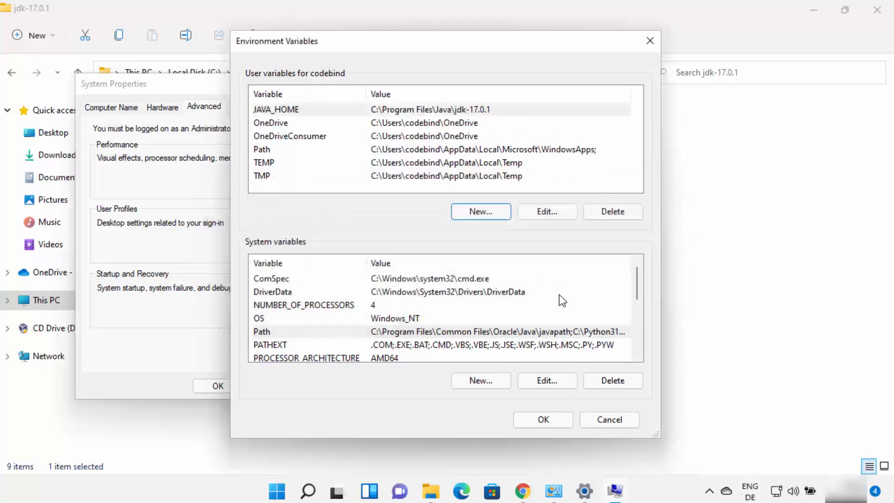
Confirm the Environment Variables and System Properties dialogs, and close the File Explorer window
{"action": "left_click", "coordinate": [552, 420]}
{"action": "left_click", "coordinate": [233, 386]}
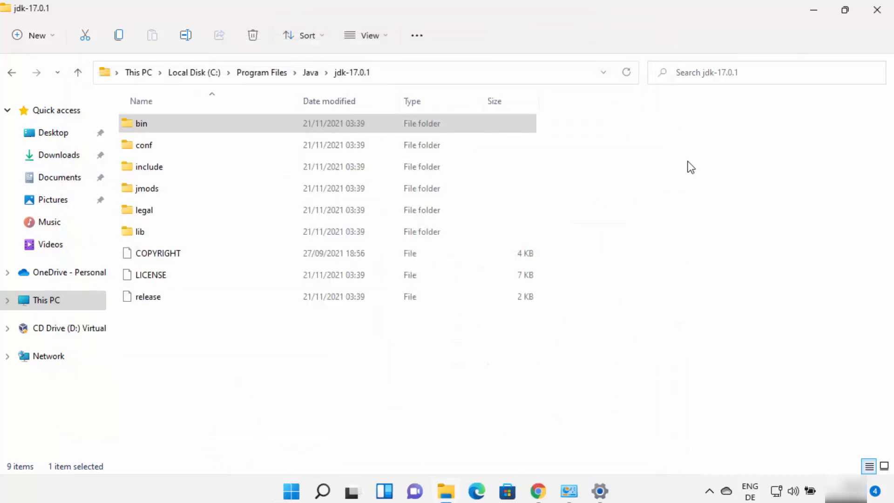
{"action": "left_click", "coordinate": [876, 10]}
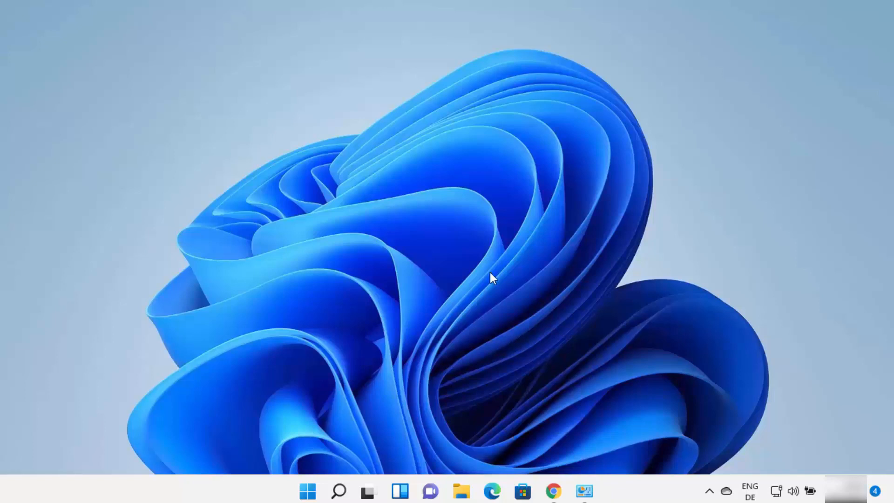
Search Windows for "cmd" and open Command Prompt
{"action": "left_click", "coordinate": [339, 491]}
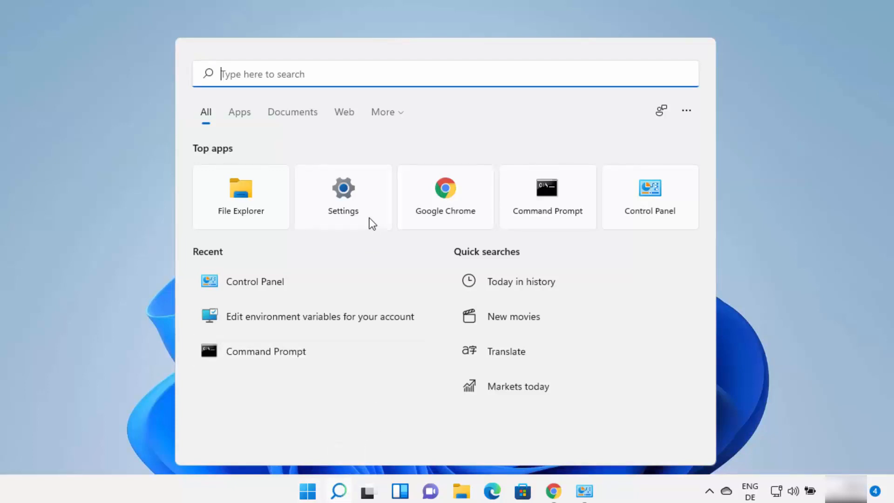
{"action": "type", "text": "cmd"}
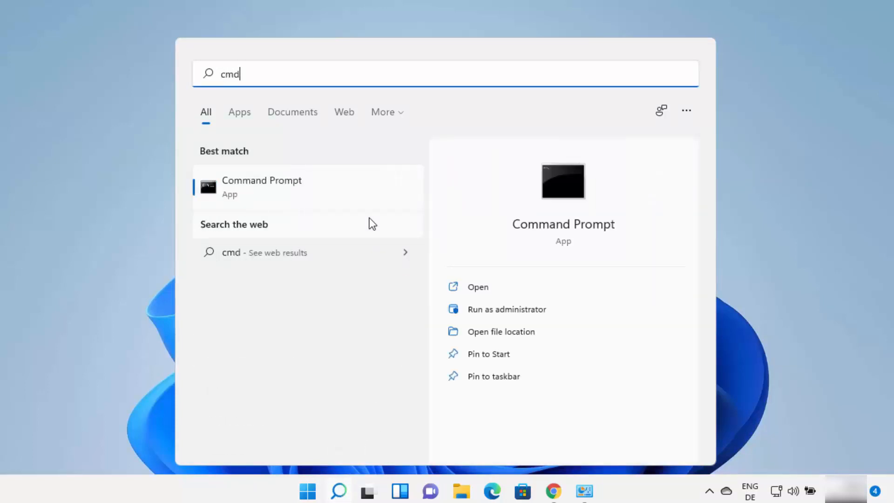
{"action": "left_click", "coordinate": [290, 175]}
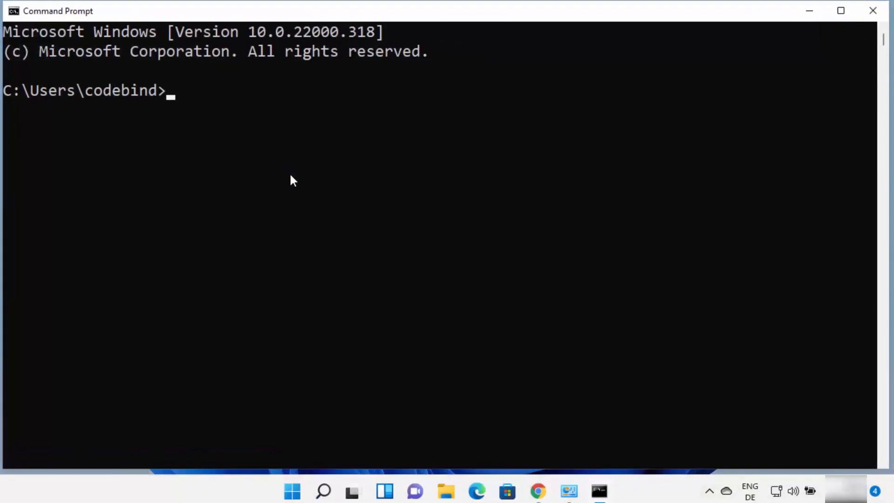
Run java -version and javac -version to check the installed Java runtime and compiler versions
{"action": "type", "text": "java -"}
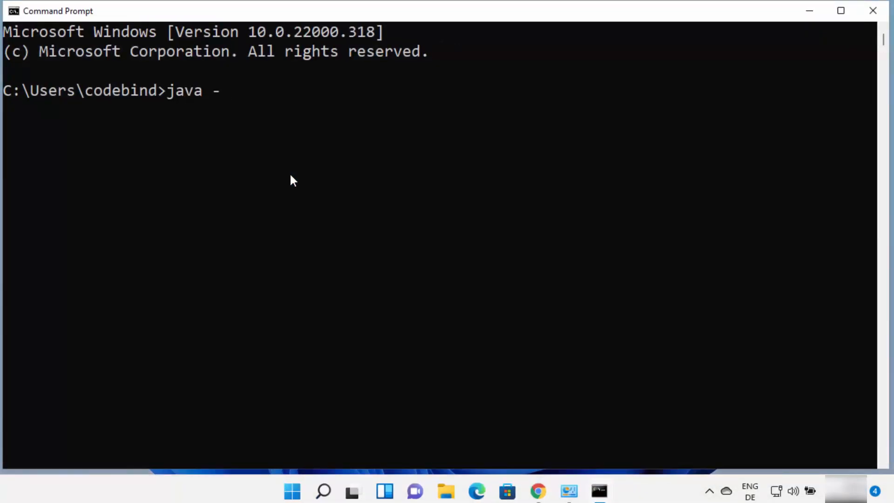
{"action": "type", "text": "version"}
{"action": "key", "text": "Return"}
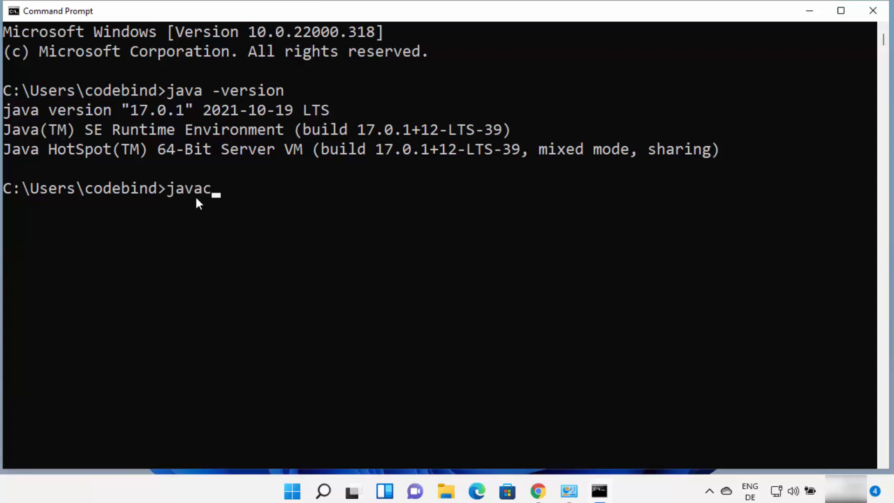
{"action": "type", "text": "-version"}
{"action": "key", "text": "Return"}
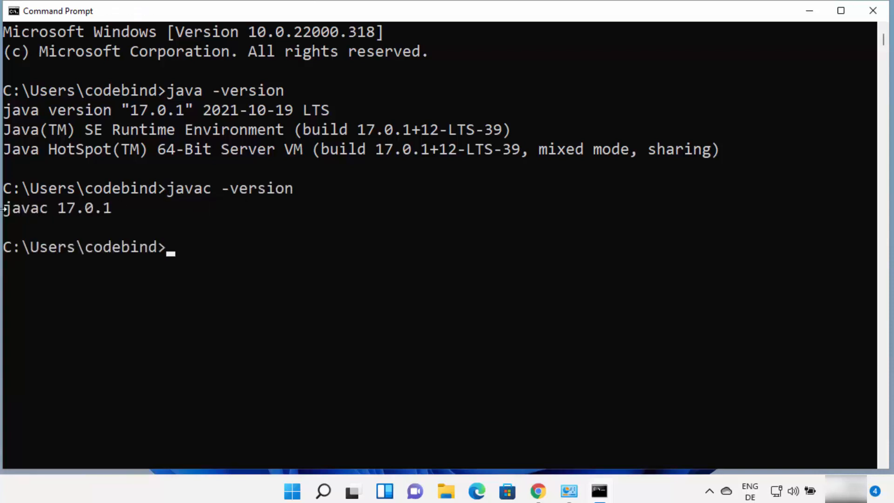
{"action": "left_click_drag", "start_coordinate": [60, 209], "coordinate": [103, 207]}
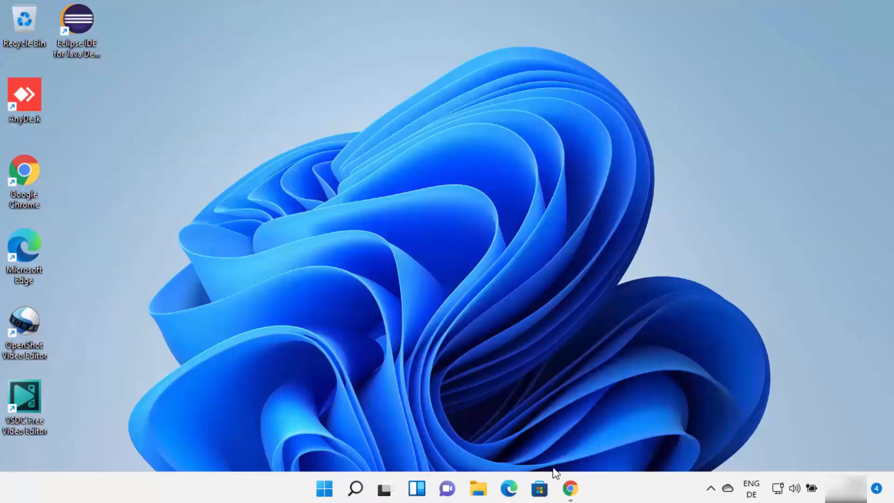
Switch to Chrome, open Apache NetBeans Releases from the "netbeans download" search results, and look through the available releases
{"action": "left_click", "coordinate": [570, 488]}
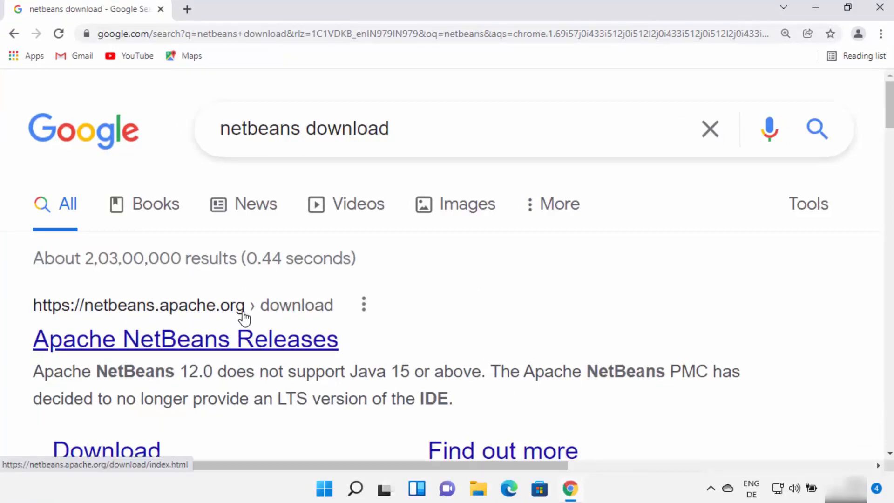
{"action": "left_click", "coordinate": [263, 346]}
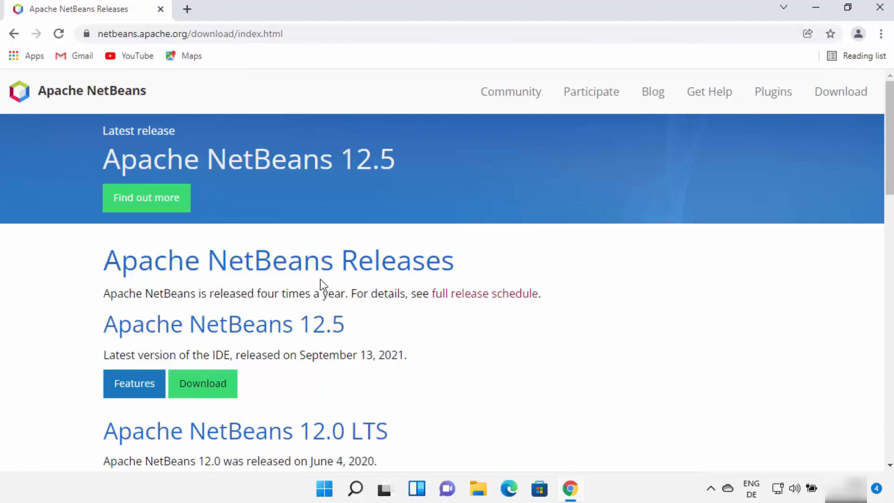
{"action": "scroll", "coordinate": [322, 284], "scroll_direction": "down", "scroll_amount": 4}
{"action": "scroll", "coordinate": [320, 280], "scroll_direction": "down", "scroll_amount": 6}
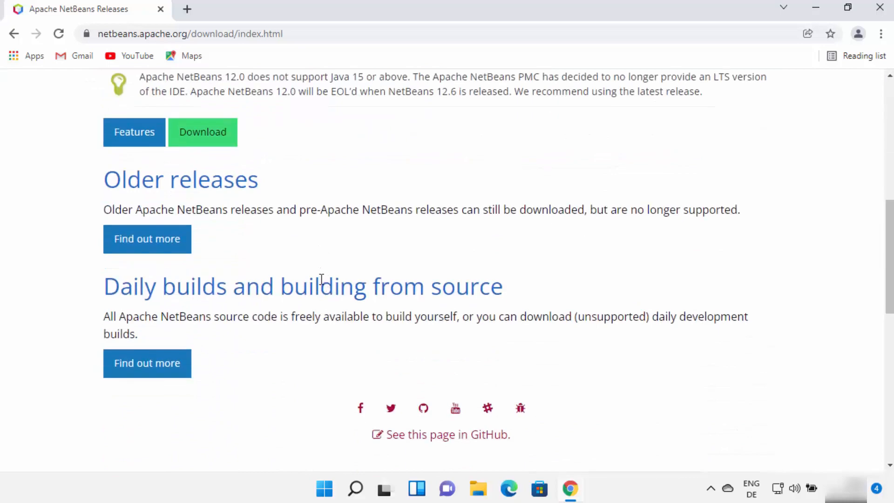
{"action": "scroll", "coordinate": [321, 280], "scroll_direction": "up", "scroll_amount": 6}
{"action": "scroll", "coordinate": [322, 279], "scroll_direction": "up", "scroll_amount": 3}
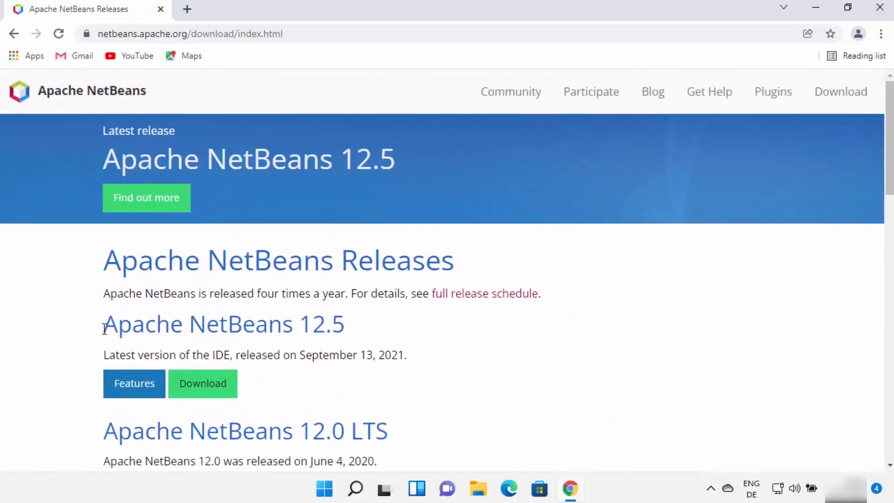
Compare the Apache NetBeans 12.5 and 12.0 LTS entries on the releases page, including the Java support note
{"action": "left_click_drag", "start_coordinate": [95, 331], "coordinate": [344, 331]}
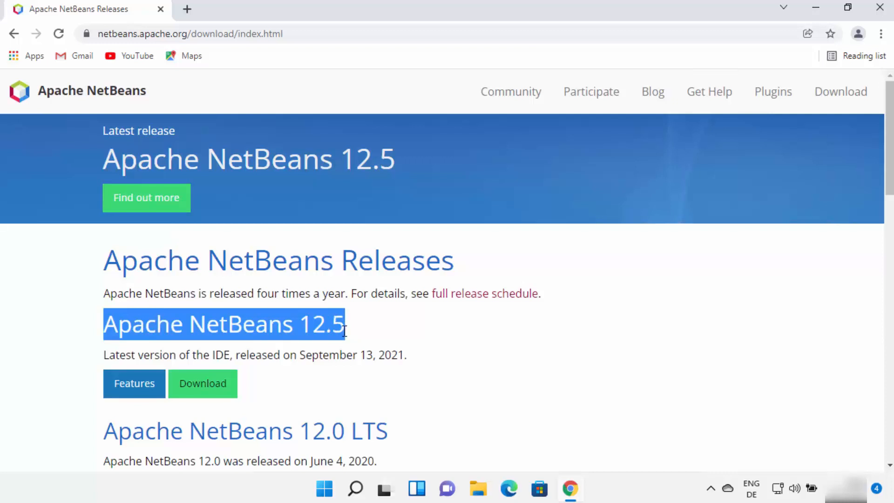
{"action": "scroll", "coordinate": [344, 324], "scroll_direction": "down", "scroll_amount": 1}
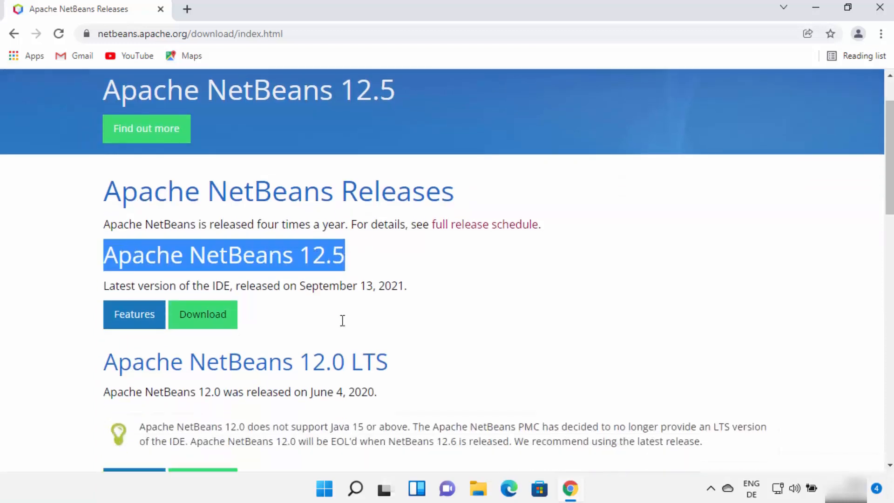
{"action": "left_click", "coordinate": [329, 333]}
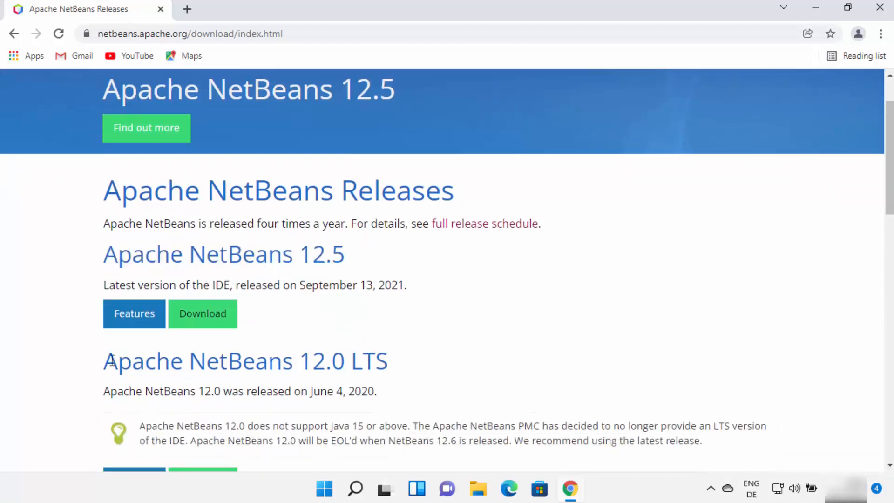
{"action": "left_click_drag", "start_coordinate": [112, 361], "coordinate": [387, 363]}
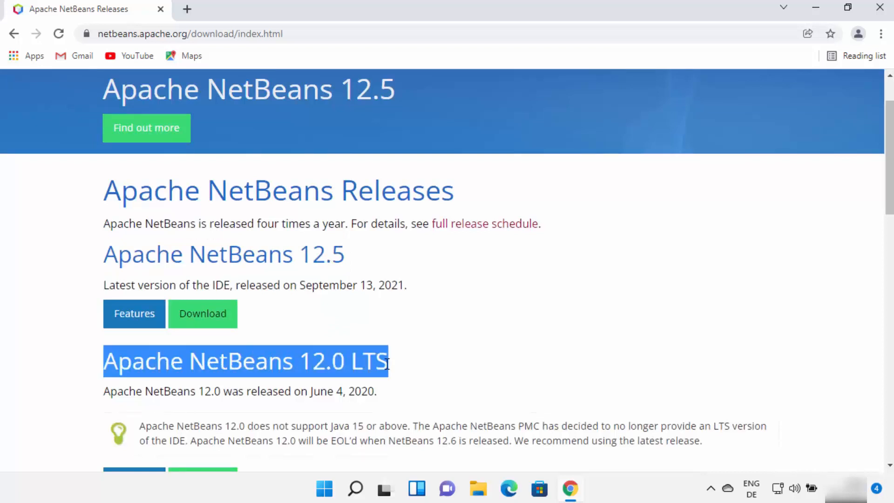
{"action": "double_click", "coordinate": [378, 364]}
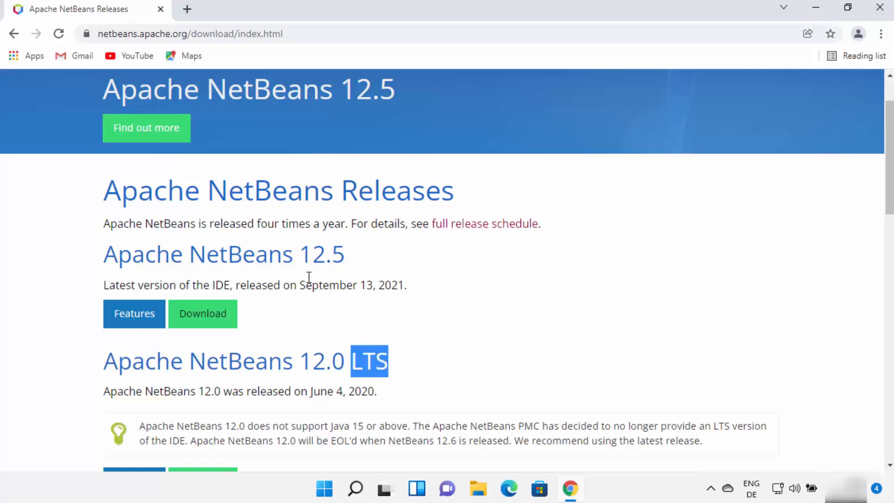
{"action": "left_click_drag", "start_coordinate": [131, 259], "coordinate": [345, 255]}
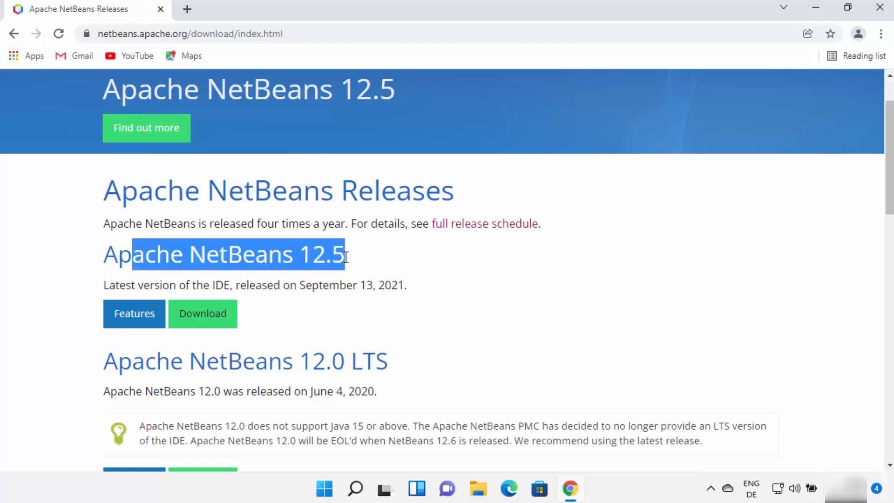
{"action": "left_click", "coordinate": [379, 311]}
{"action": "scroll", "coordinate": [379, 305], "scroll_direction": "down", "scroll_amount": 1}
{"action": "scroll", "coordinate": [356, 303], "scroll_direction": "down", "scroll_amount": 1}
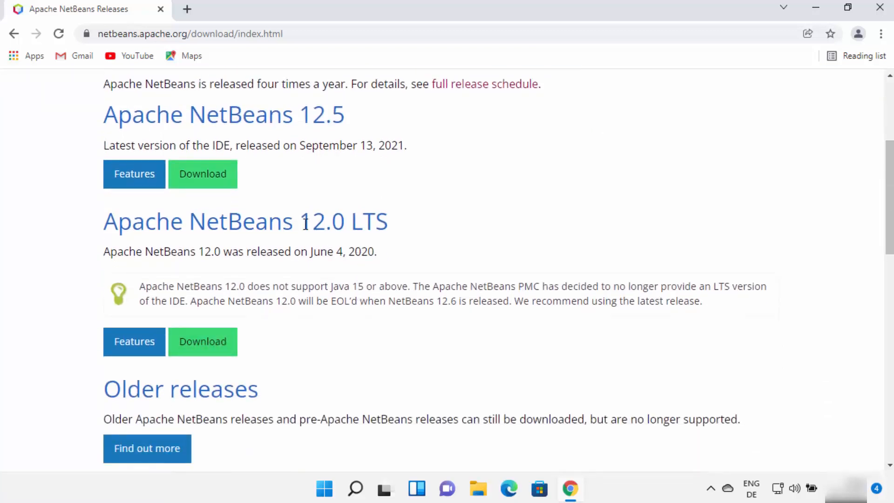
{"action": "left_click_drag", "start_coordinate": [301, 223], "coordinate": [380, 220]}
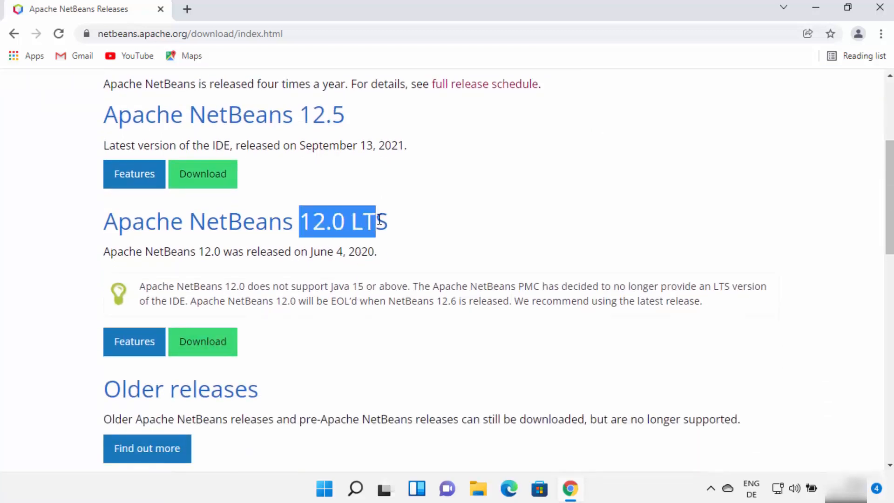
Open the Apache NetBeans 12.0 LTS download page and download Apache-NetBeans-12.0-bin-windows-x64.exe from the HTTP mirror
{"action": "left_click", "coordinate": [206, 351]}
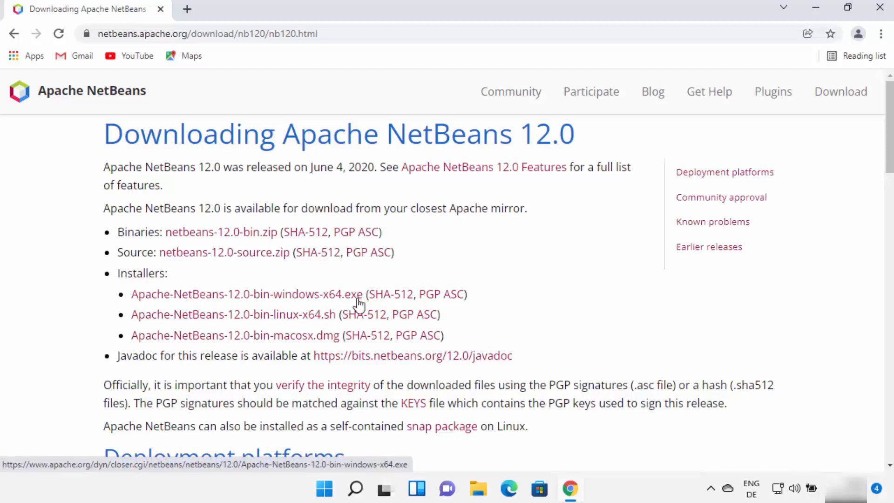
{"action": "left_click", "coordinate": [297, 296]}
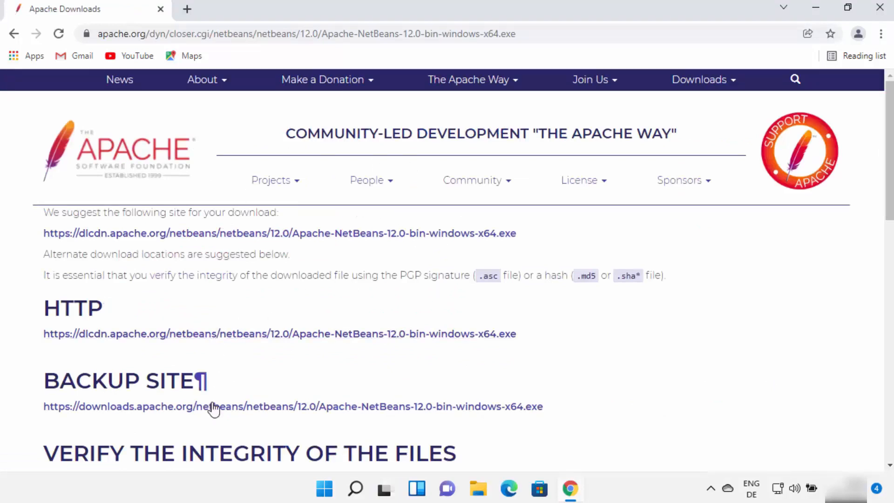
{"action": "left_click", "coordinate": [247, 337]}
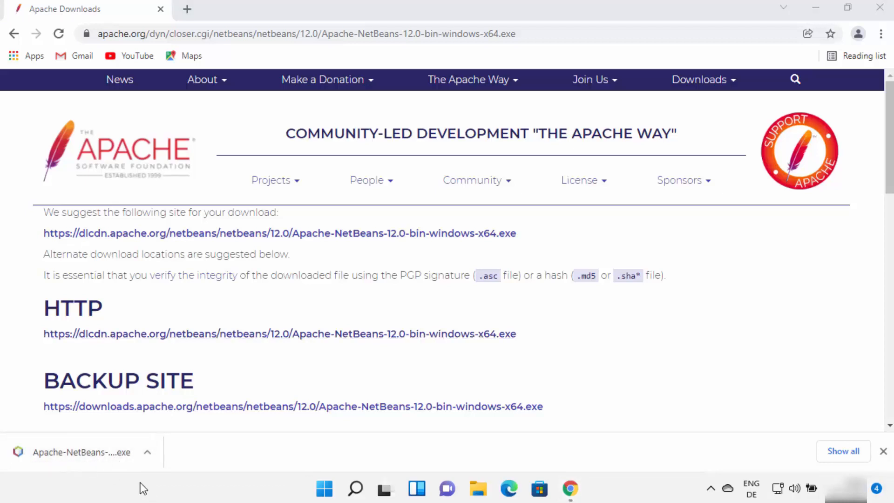
Run the downloaded NetBeans installer, minimize the browser, and allow the installer to make changes to the device
{"action": "left_click", "coordinate": [99, 451]}
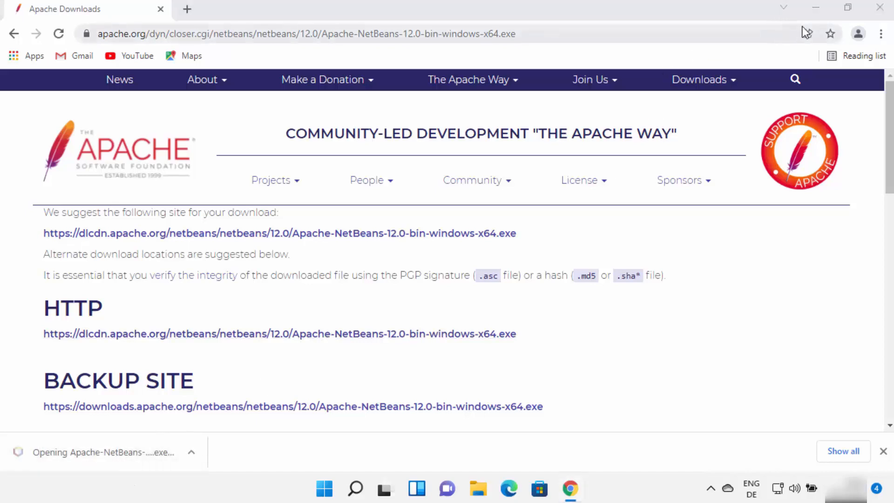
{"action": "left_click", "coordinate": [813, 10]}
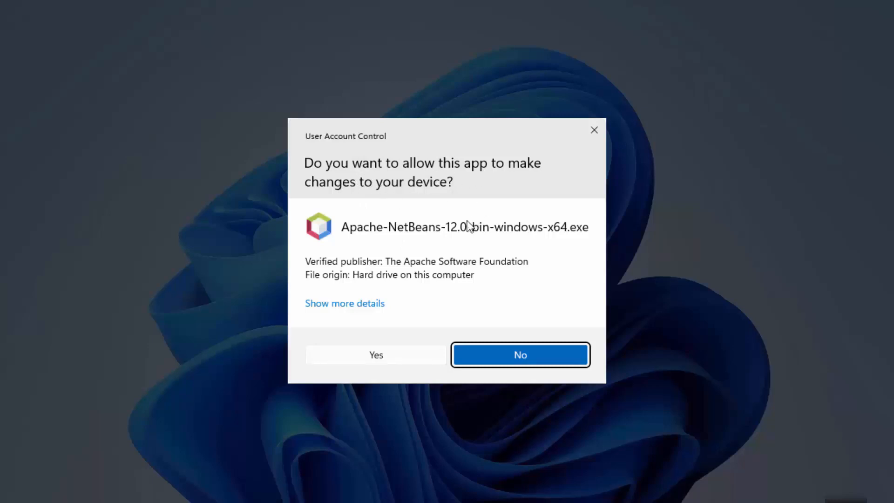
{"action": "left_click", "coordinate": [384, 355]}
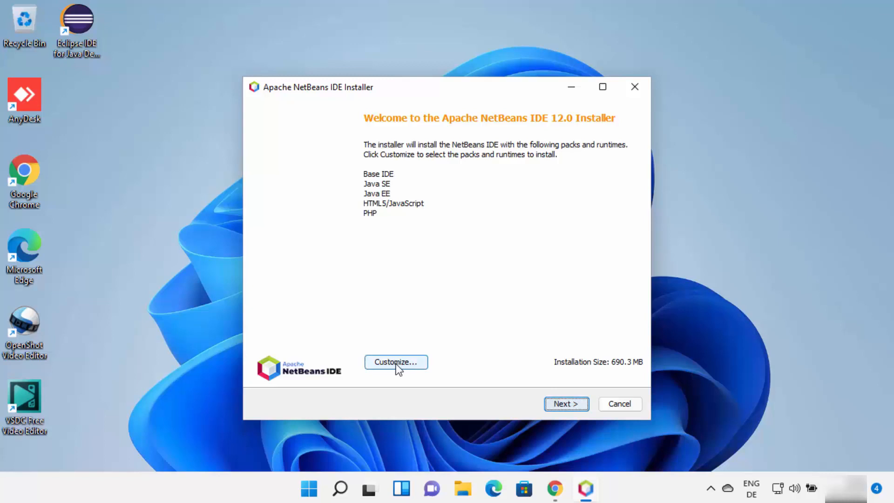
Keep the default packs and runtimes in the NetBeans installer, and accept the license agreement after reading through it
{"action": "left_click", "coordinate": [566, 403]}
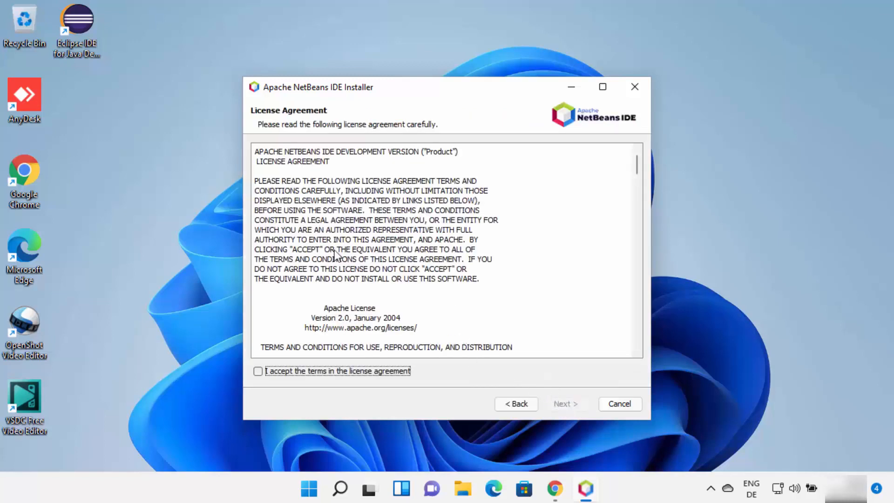
{"action": "scroll", "coordinate": [379, 243], "scroll_direction": "down", "scroll_amount": 15}
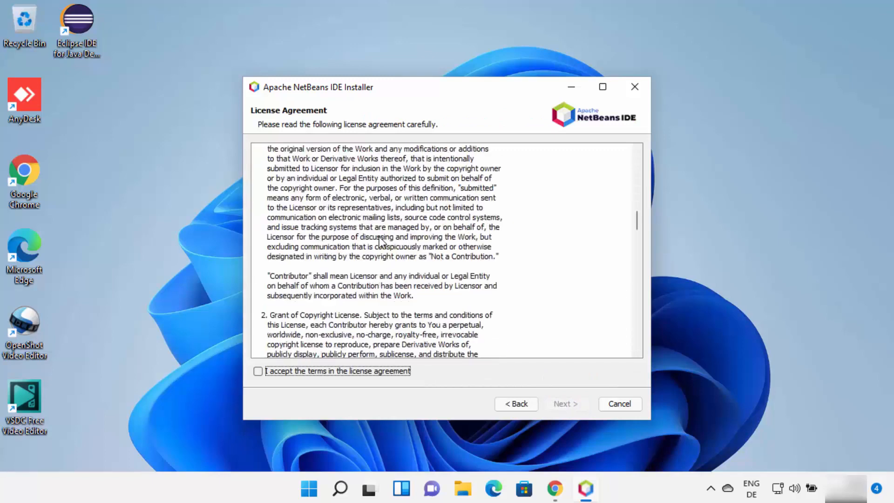
{"action": "scroll", "coordinate": [379, 242], "scroll_direction": "down", "scroll_amount": 15}
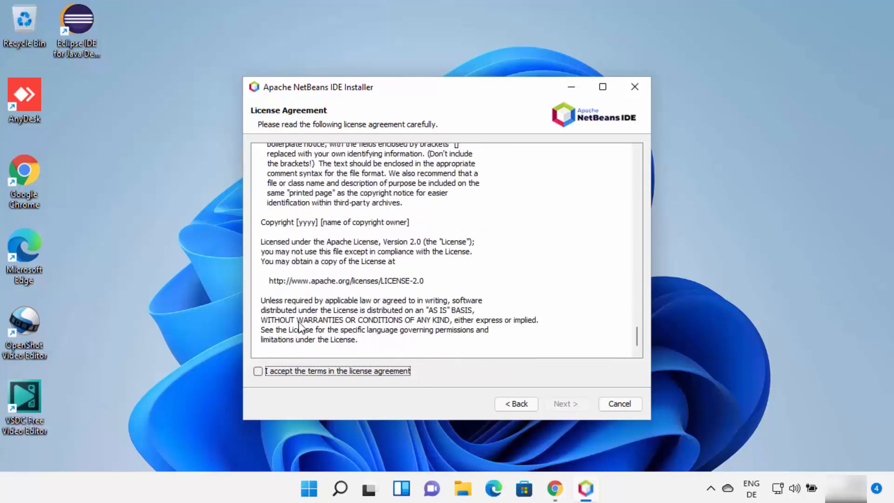
{"action": "left_click", "coordinate": [258, 371]}
{"action": "left_click", "coordinate": [551, 404]}
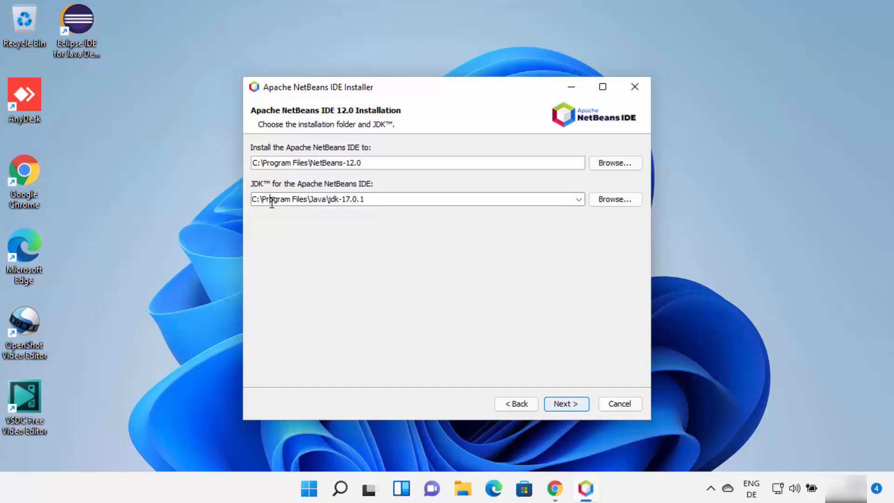
Choose C:\Program Files\Java\jdk-17.0.1 as the JDK for the Apache NetBeans IDE
{"action": "double_click", "coordinate": [381, 200]}
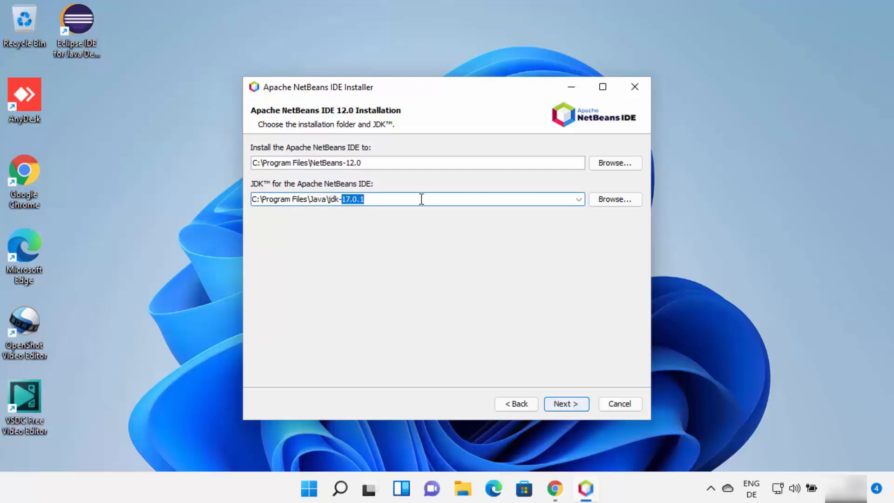
{"action": "left_click", "coordinate": [578, 200]}
{"action": "left_click", "coordinate": [362, 200]}
{"action": "triple_click", "coordinate": [252, 200]}
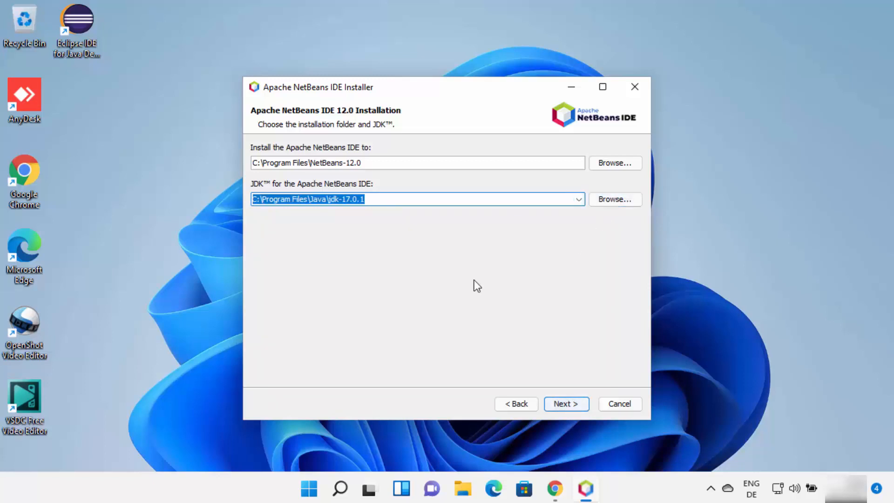
Install NetBeans in C:\Program Files\NetBeans-12.0 with Check for Updates enabled, and finish the setup
{"action": "left_click", "coordinate": [566, 403]}
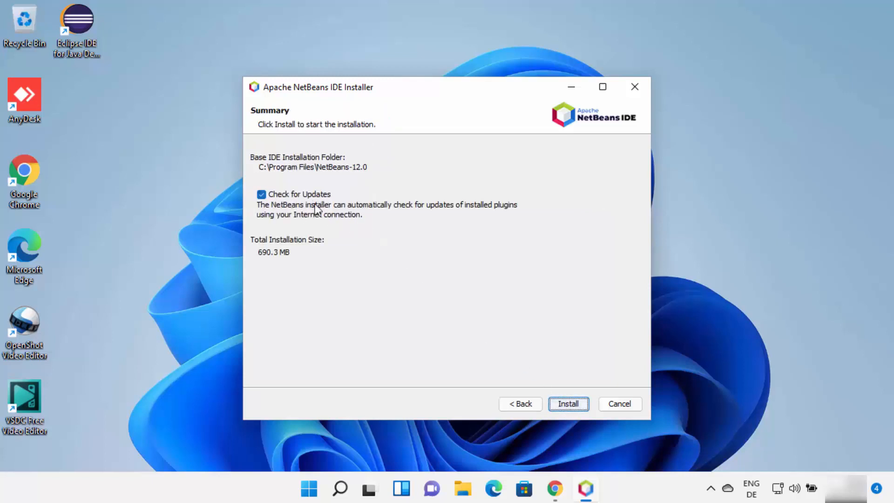
{"action": "left_click", "coordinate": [567, 404]}
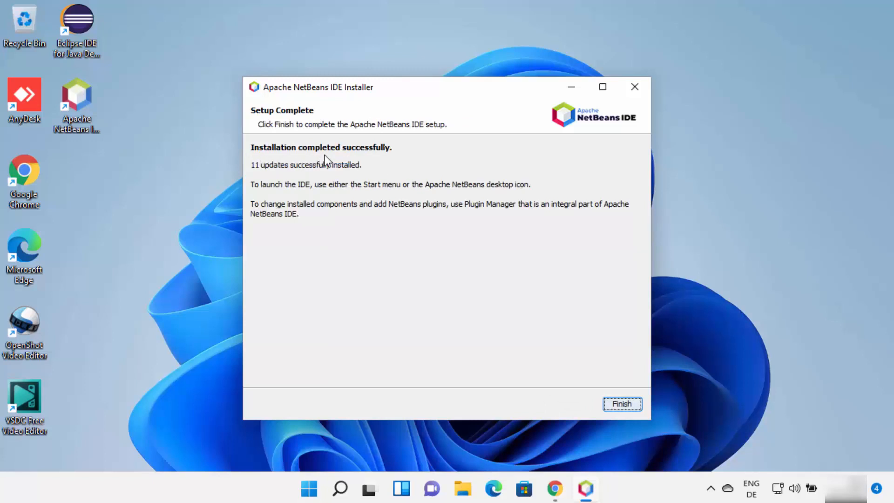
{"action": "left_click", "coordinate": [621, 404]}
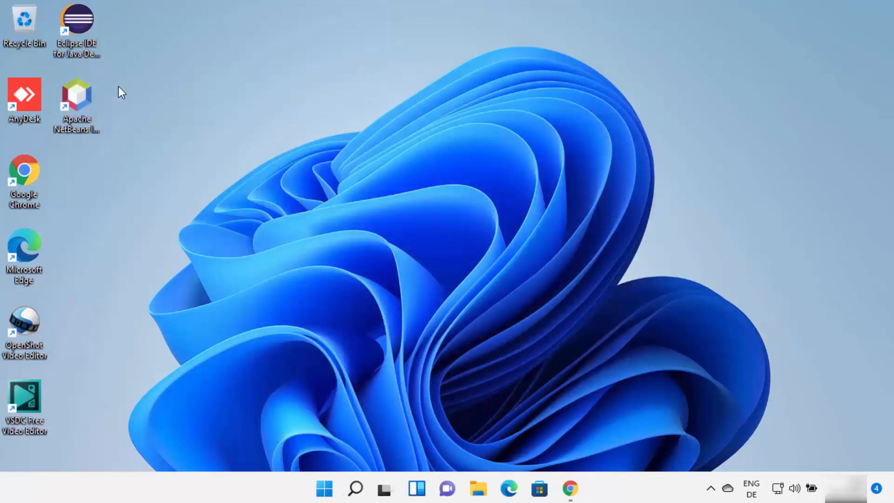
Launch Apache NetBeans from its desktop shortcut in a maximized window and open the New Project dialog
{"action": "left_click", "coordinate": [83, 99]}
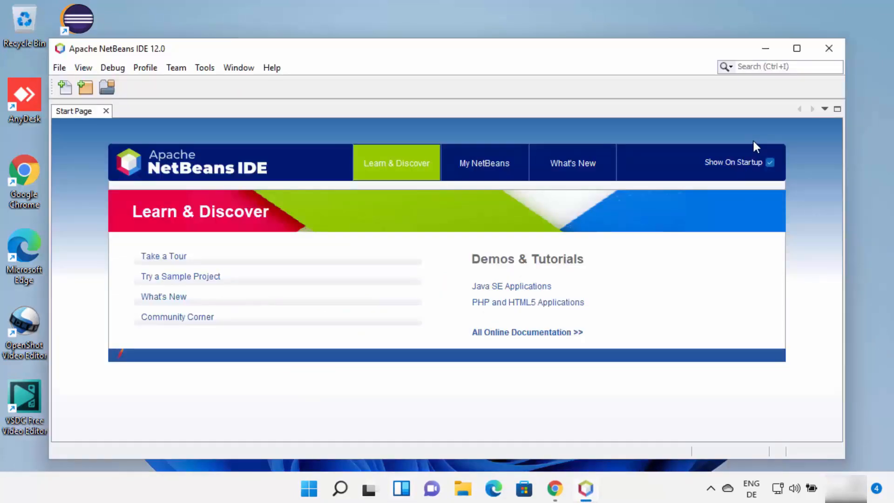
{"action": "left_click", "coordinate": [797, 51]}
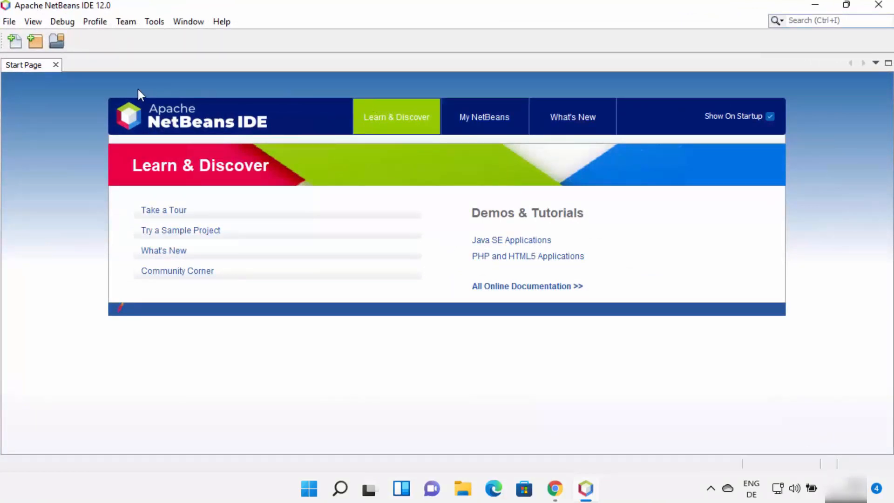
{"action": "left_click", "coordinate": [14, 23]}
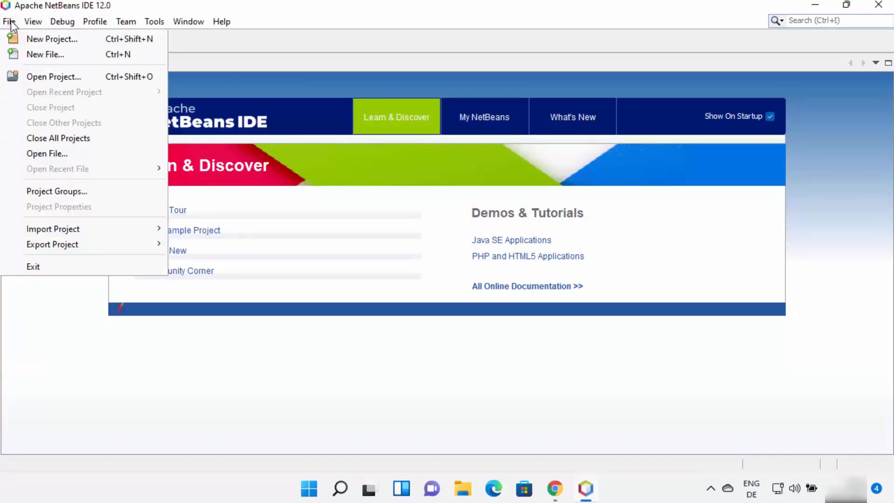
{"action": "left_click", "coordinate": [37, 41]}
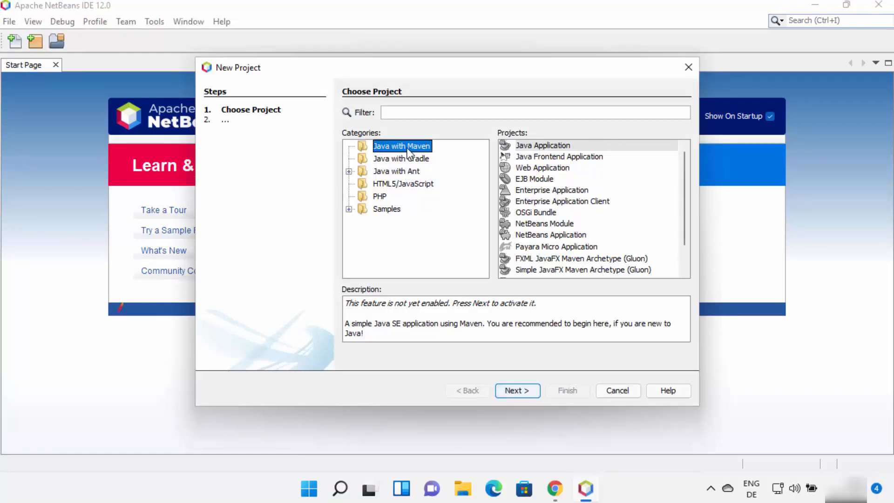
Choose a Java with Maven Java Application, and download and activate Java SE support with the nb-javac library and JavaFX Implementation for Windows
{"action": "left_click", "coordinate": [542, 146]}
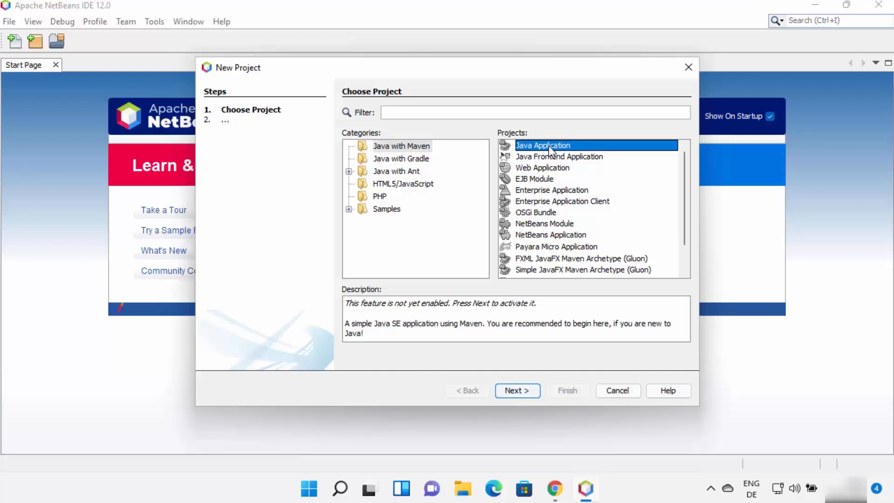
{"action": "left_click", "coordinate": [518, 389]}
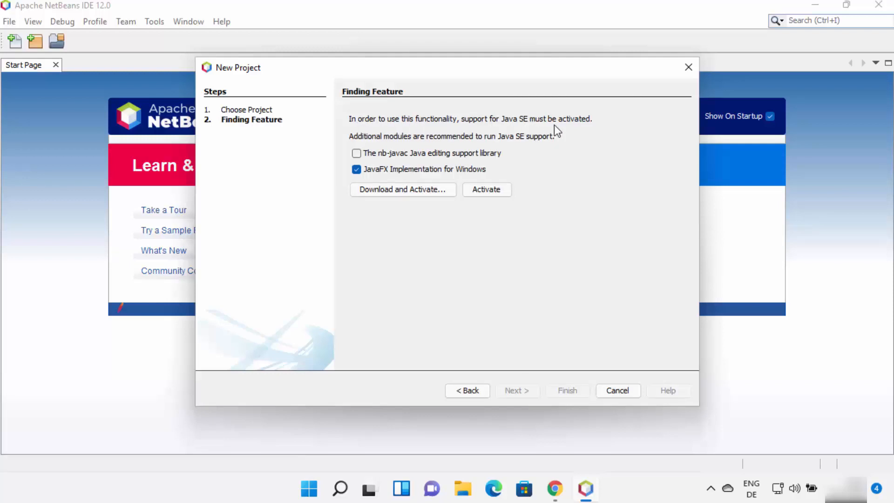
{"action": "left_click", "coordinate": [357, 153]}
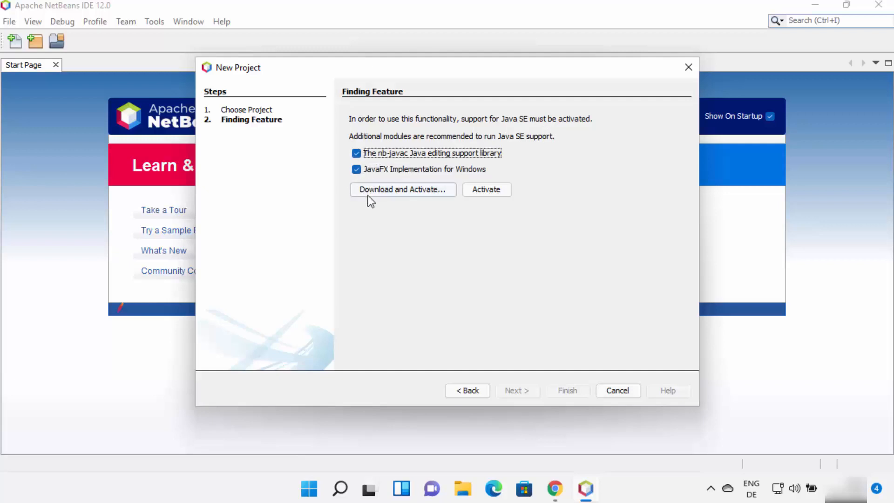
{"action": "left_click", "coordinate": [420, 189]}
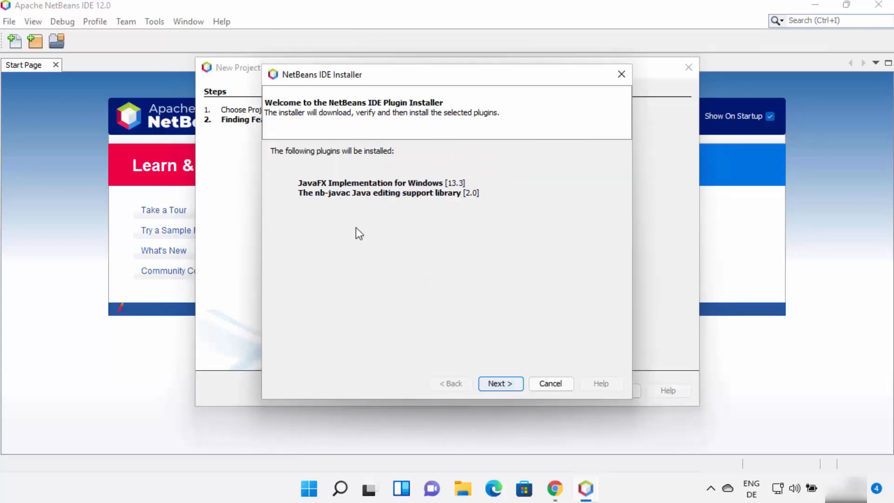
Accept the license terms for the JavaFX and nb-javac plugins, install them, and finish the plugin installer
{"action": "left_click", "coordinate": [495, 385]}
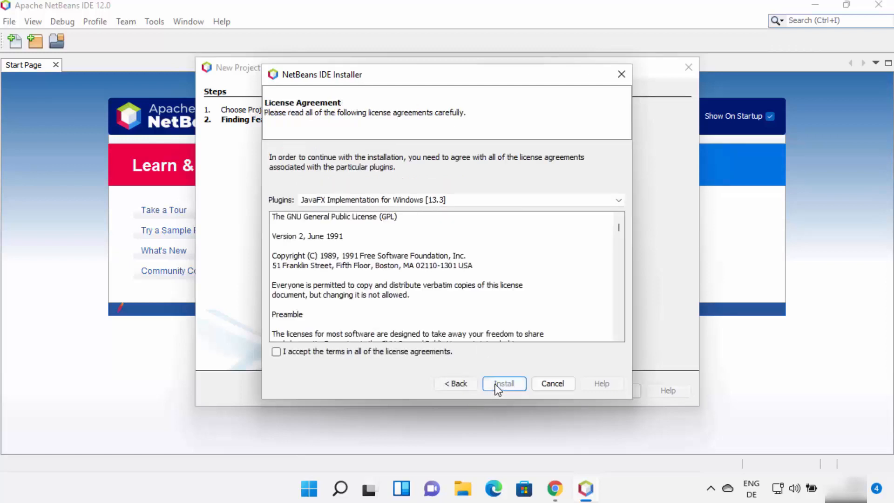
{"action": "left_click", "coordinate": [276, 352]}
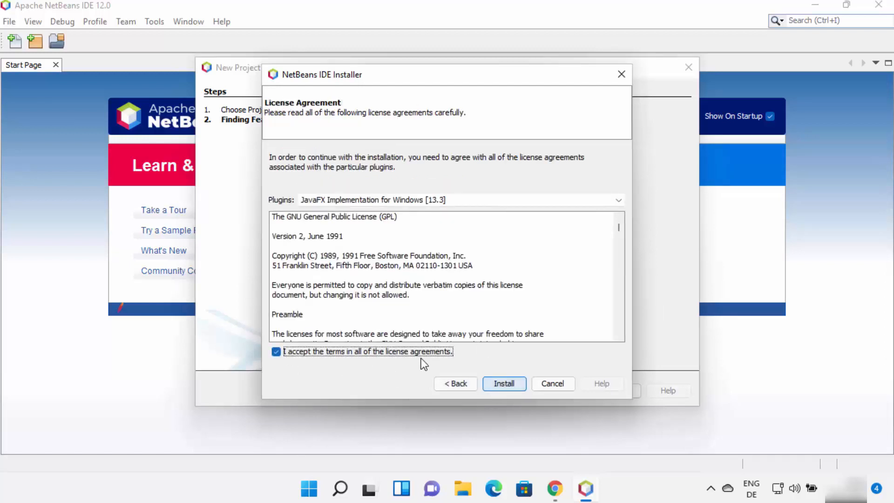
{"action": "left_click", "coordinate": [506, 385]}
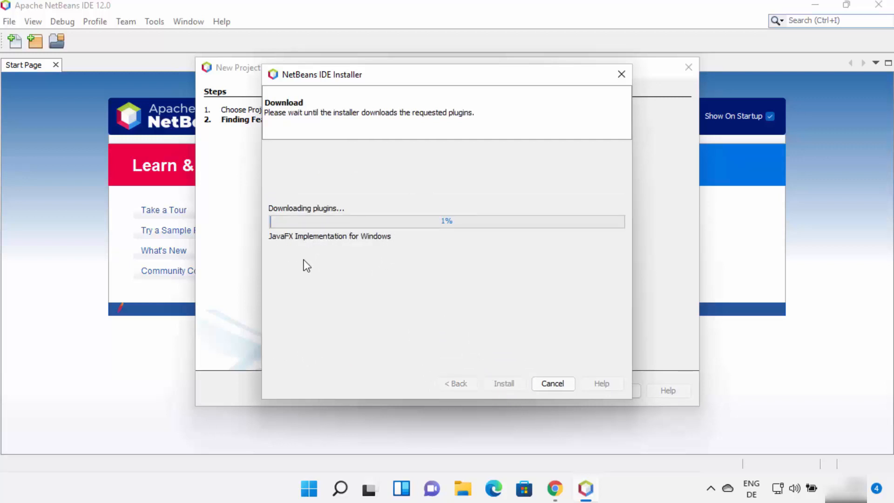
{"action": "left_click", "coordinate": [553, 383]}
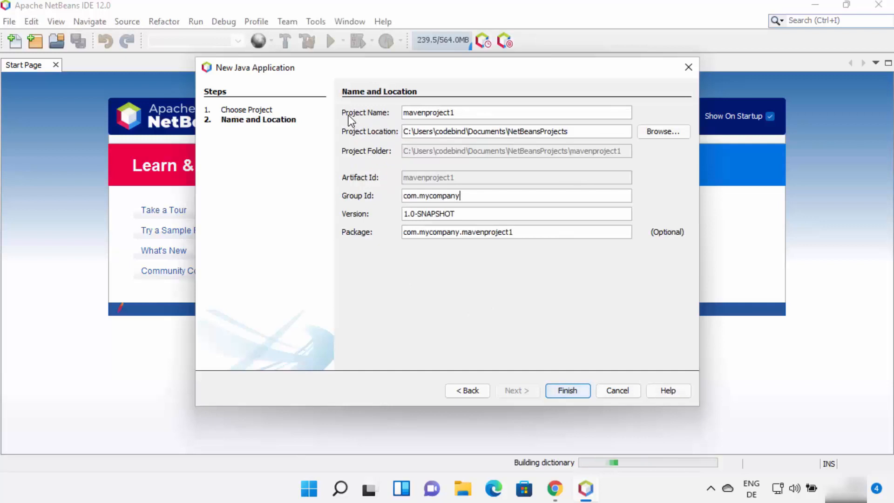
Create the project with the default name mavenproject1 and group ID com.mycompany, and expand its Source Packages
{"action": "double_click", "coordinate": [431, 114]}
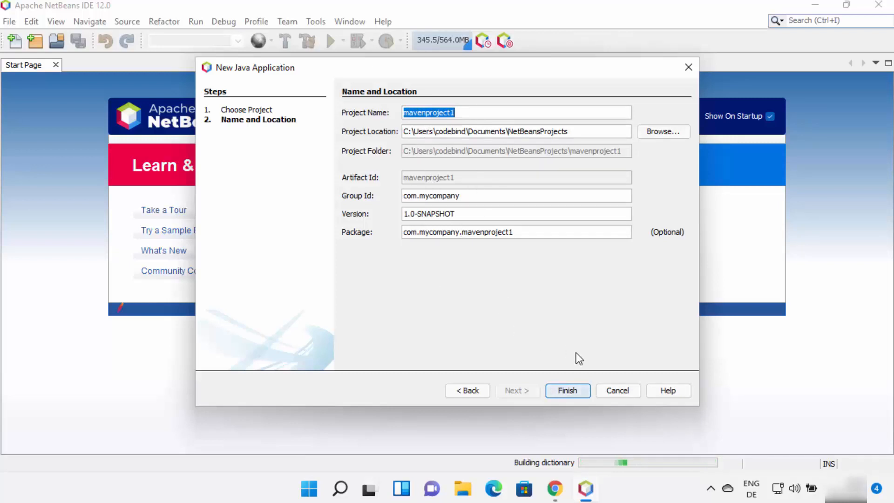
{"action": "left_click", "coordinate": [568, 390]}
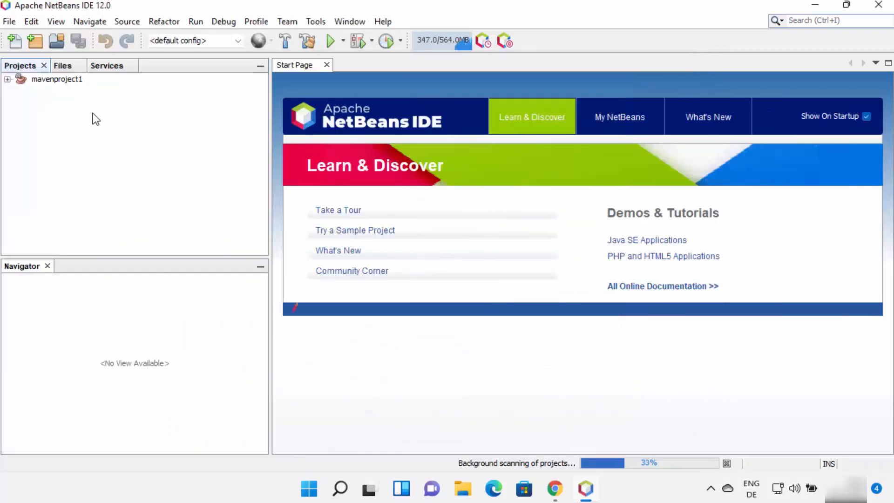
{"action": "left_click", "coordinate": [7, 79]}
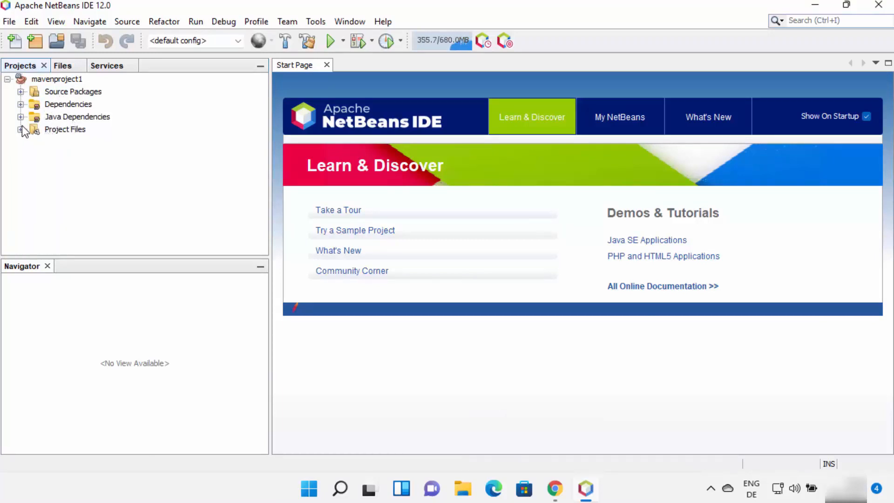
{"action": "left_click", "coordinate": [20, 92]}
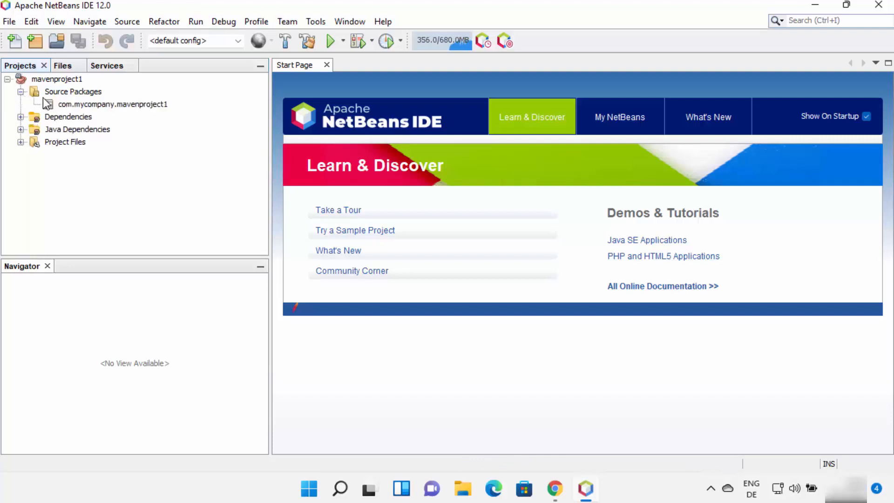
Create a new Java class named Hello in the com.mycompany.mavenproject1 package
{"action": "left_click", "coordinate": [91, 108]}
{"action": "right_click", "coordinate": [90, 108]}
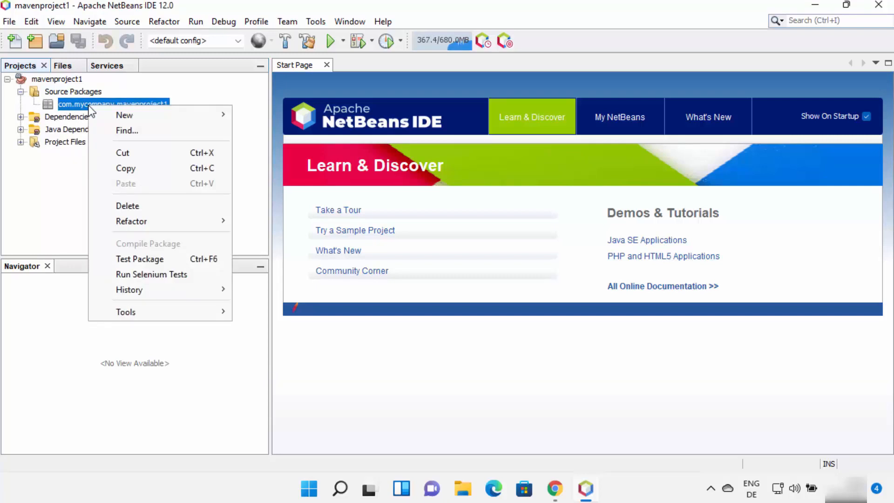
{"action": "mouse_move", "coordinate": [139, 113]}
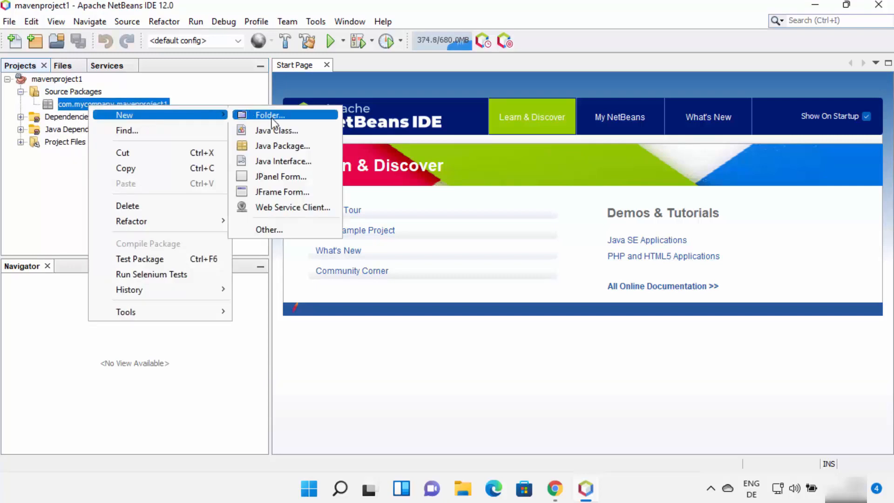
{"action": "left_click", "coordinate": [271, 130]}
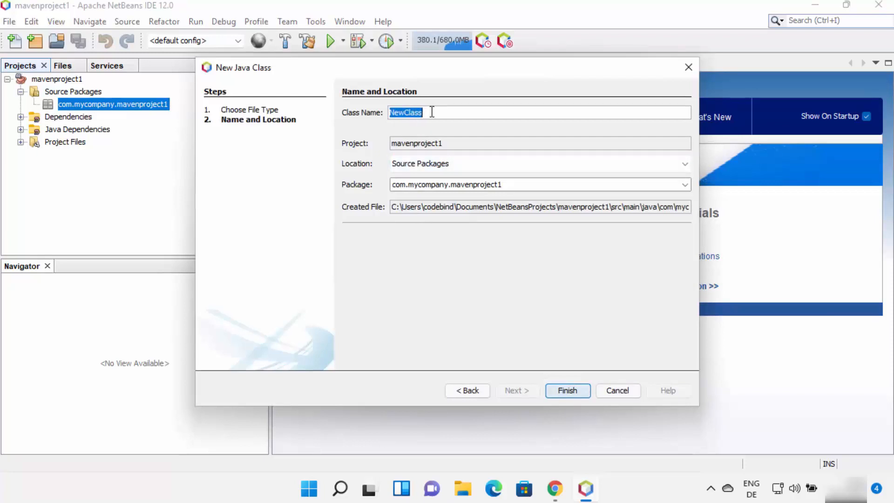
{"action": "type", "text": "Hello"}
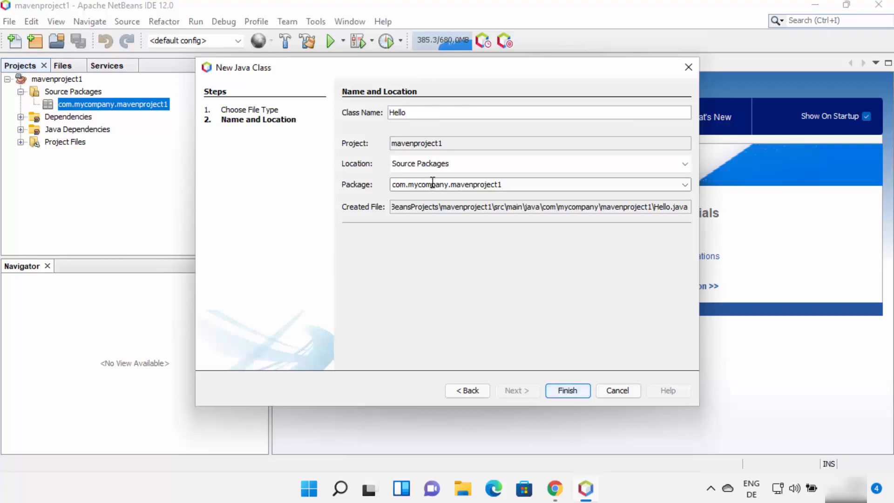
{"action": "left_click", "coordinate": [562, 392]}
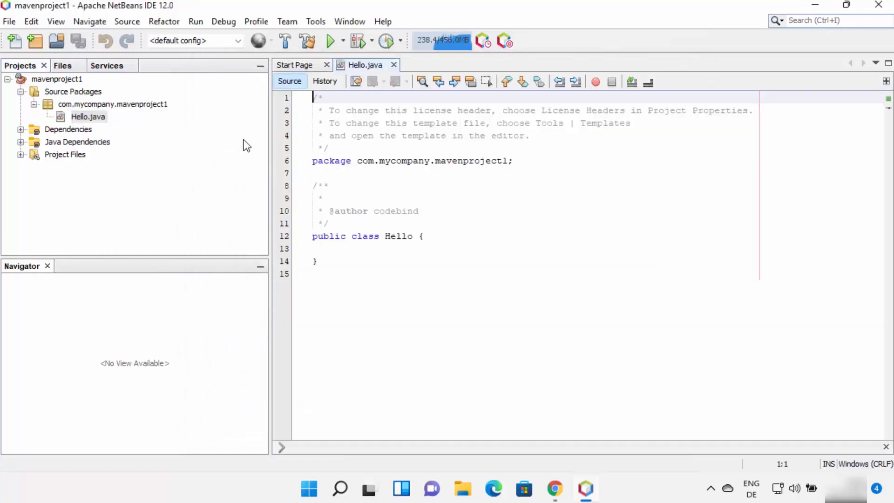
Add a public static void main(String[] args) method inside the Hello class by expanding the psvm code template
{"action": "left_click", "coordinate": [442, 239]}
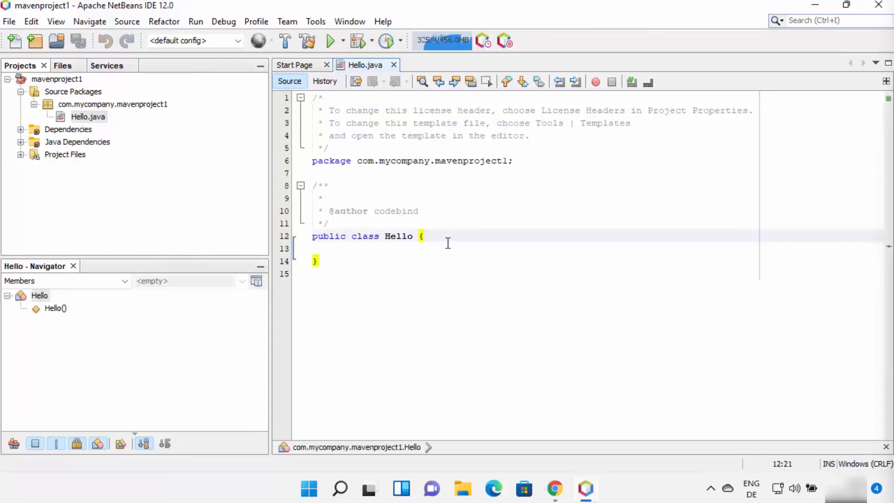
{"action": "left_click", "coordinate": [448, 243]}
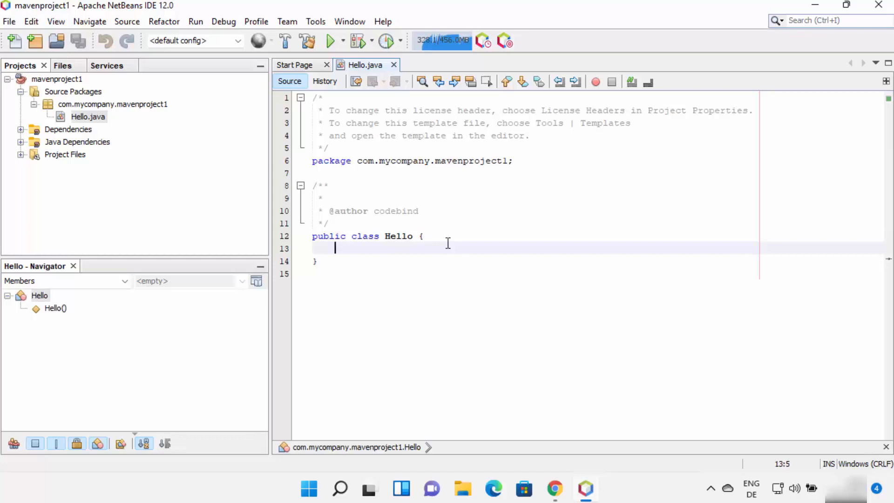
{"action": "type", "text": "psvm"}
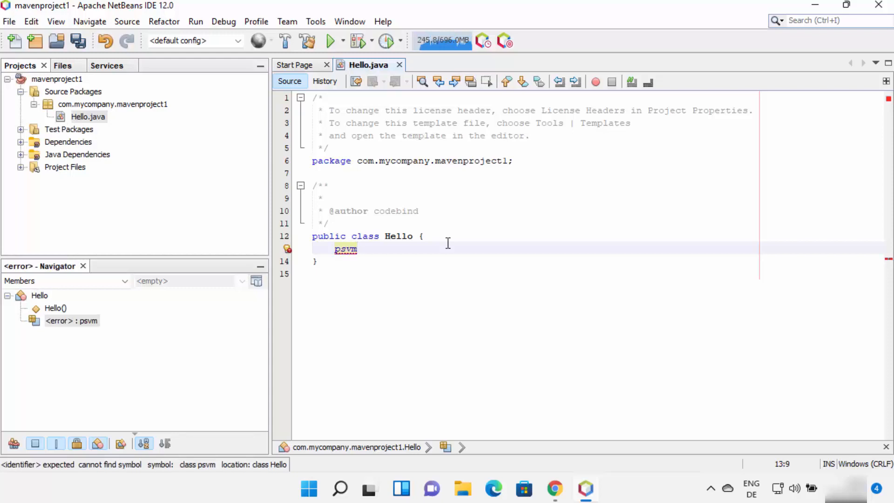
{"action": "key", "text": "ctrl+space"}
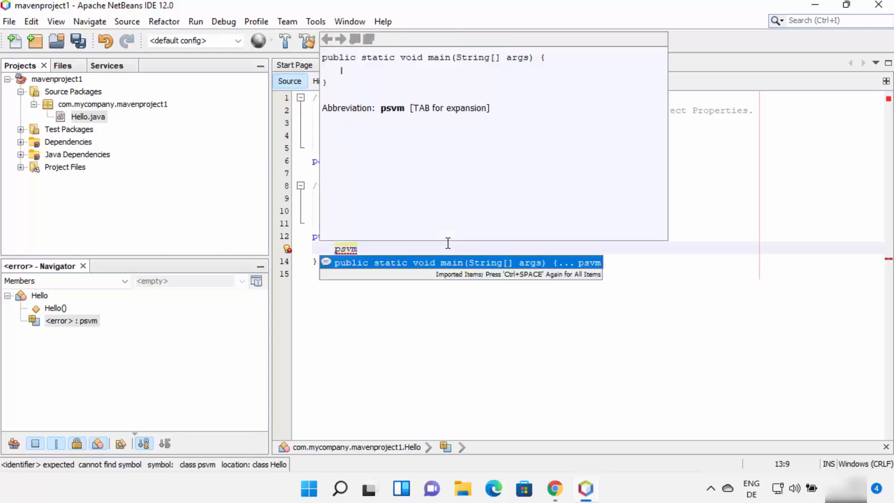
{"action": "left_click", "coordinate": [407, 262]}
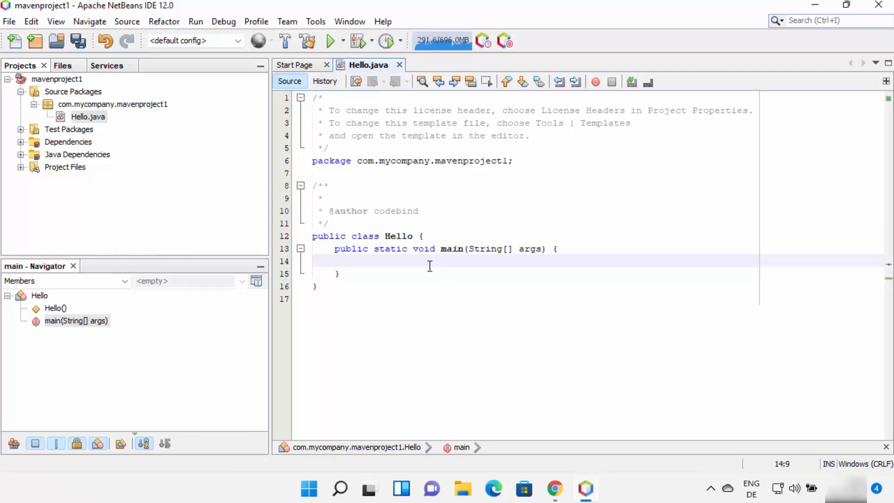
Write the statement System.out.println("Hello World"); in the body of the main method
{"action": "type", "text": "System.out"}
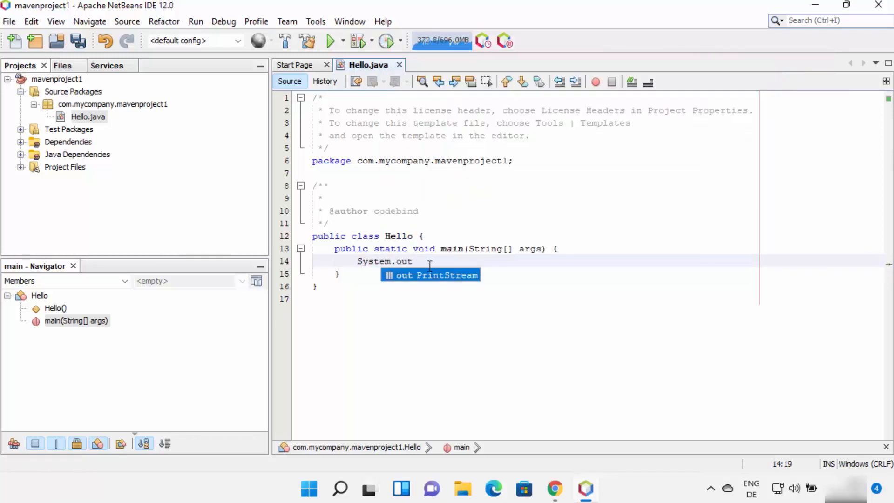
{"action": "type", "text": ".println"}
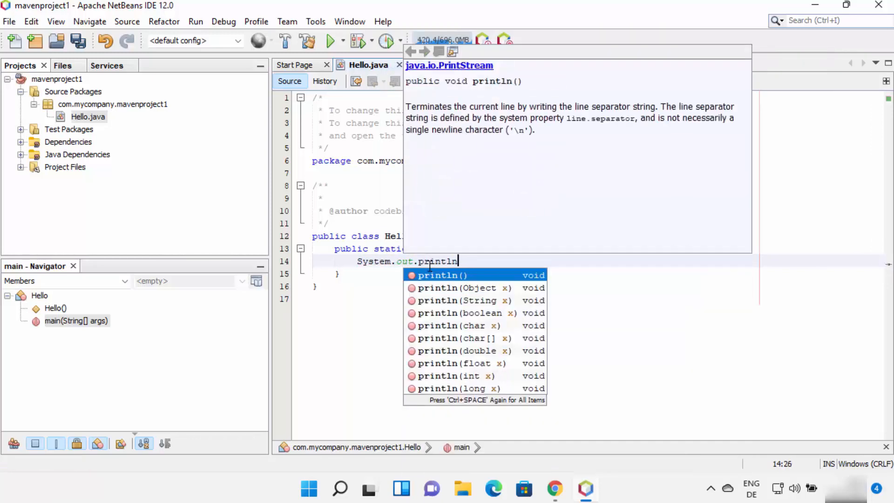
{"action": "type", "text": "("}
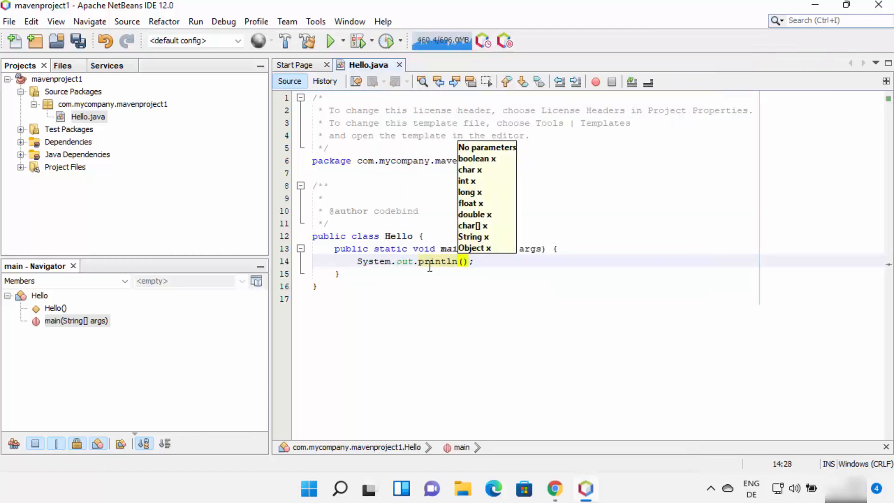
{"action": "type", "text": "\"Hello World"}
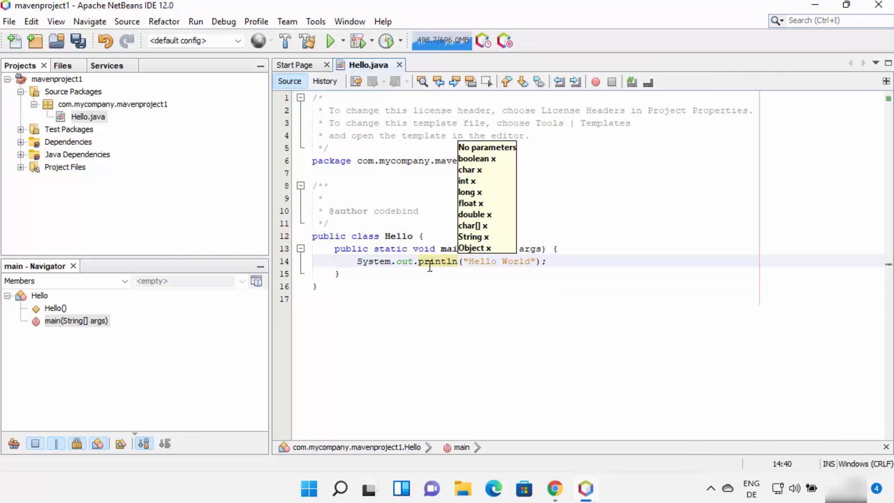
{"action": "left_click", "coordinate": [437, 298]}
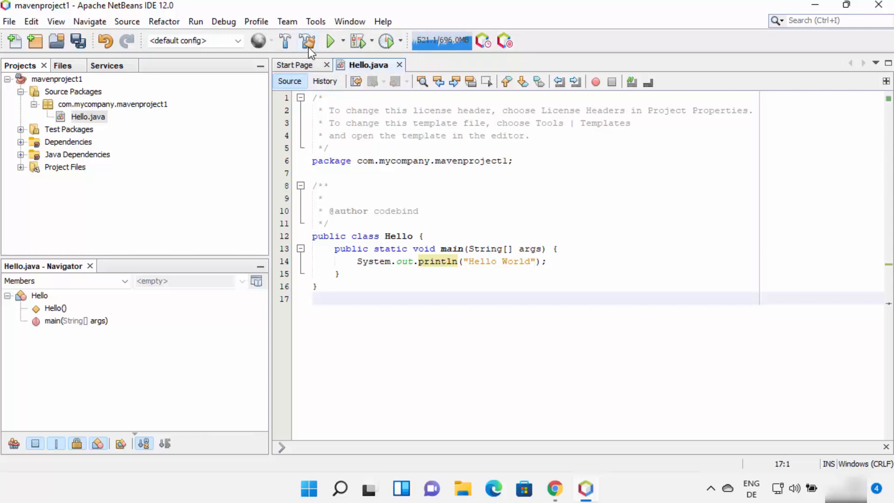
Build mavenproject1 and check the build status in the output
{"action": "left_click", "coordinate": [285, 42]}
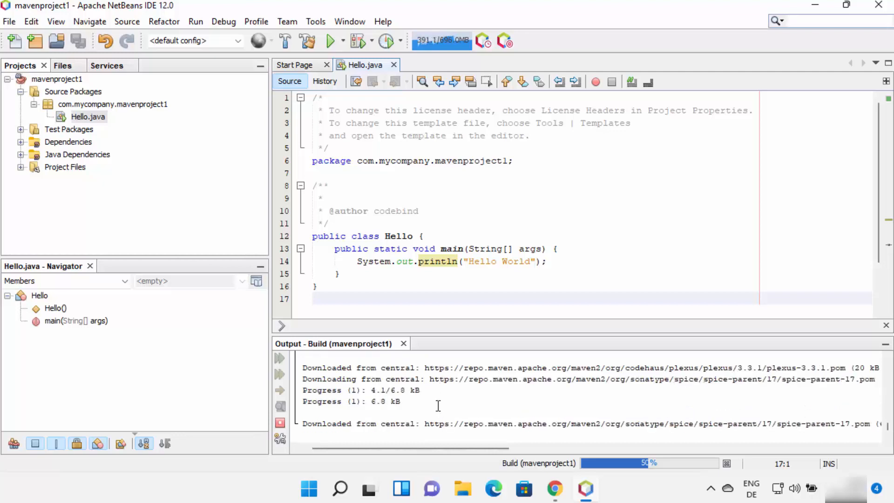
{"action": "left_click", "coordinate": [463, 261]}
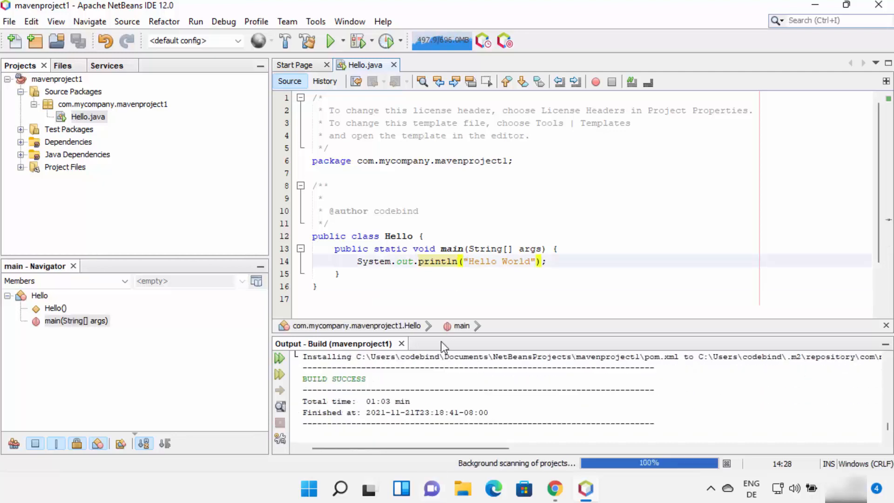
{"action": "left_click_drag", "start_coordinate": [348, 379], "coordinate": [298, 377]}
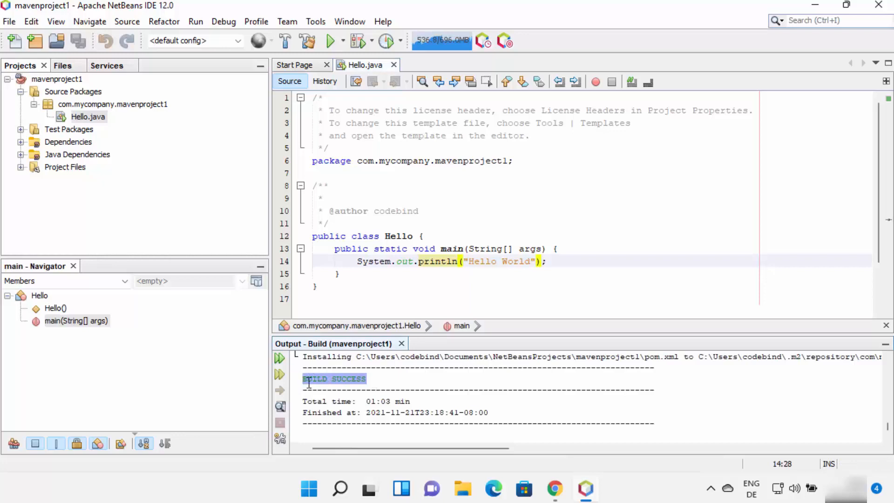
{"action": "left_click", "coordinate": [386, 380]}
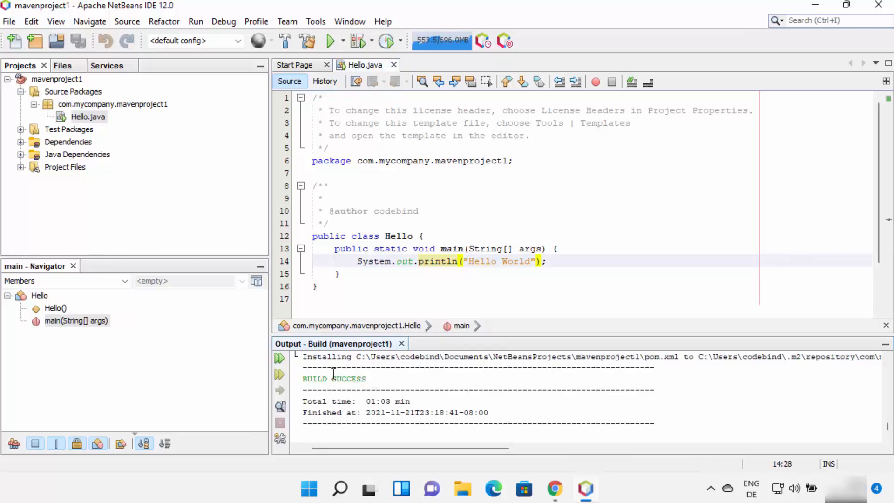
Run the project with com.mycompany.mavenproject1.Hello as main class, remembered for the current IDE session, and compare the output with the println text
{"action": "left_click", "coordinate": [331, 43]}
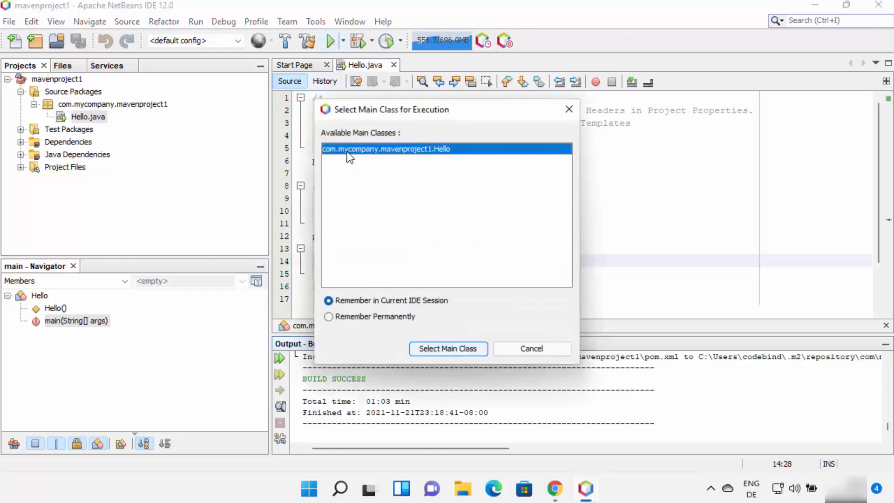
{"action": "left_click", "coordinate": [437, 348]}
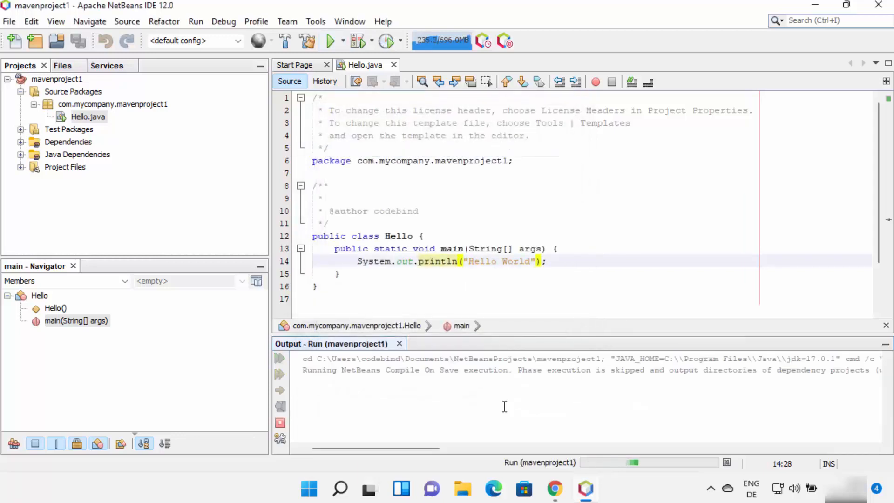
{"action": "left_click_drag", "start_coordinate": [357, 390], "coordinate": [302, 390]}
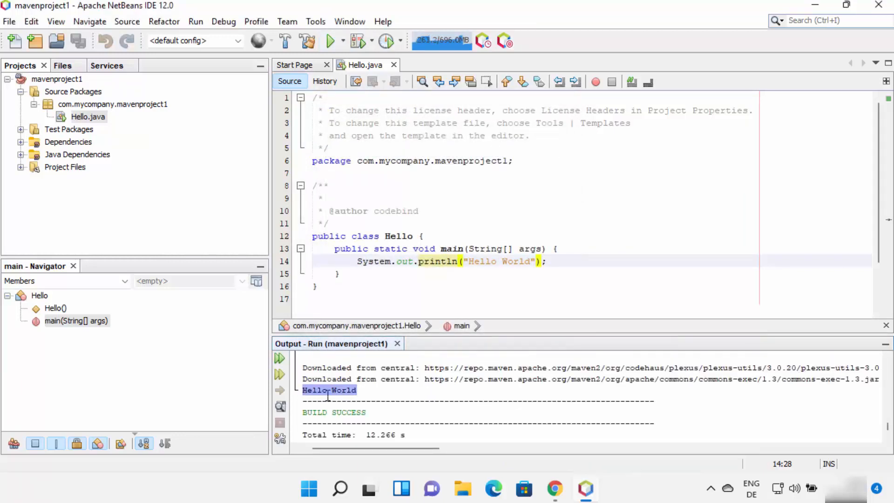
{"action": "scroll", "coordinate": [371, 362], "scroll_direction": "down", "scroll_amount": 1}
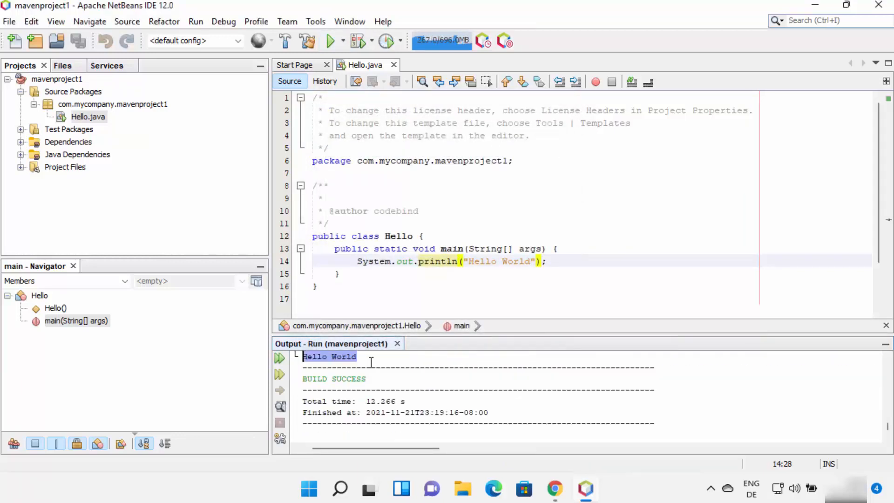
{"action": "left_click", "coordinate": [469, 262]}
{"action": "left_click_drag", "start_coordinate": [497, 264], "coordinate": [535, 262]}
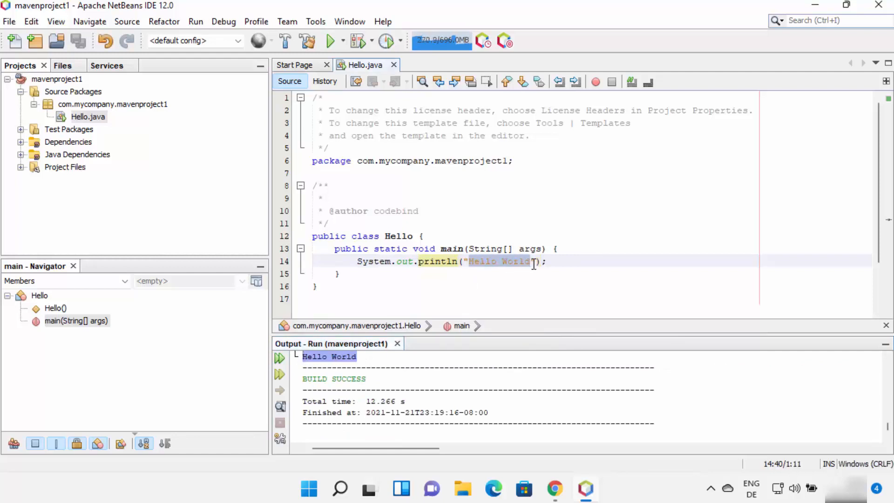
{"action": "left_click", "coordinate": [577, 258]}
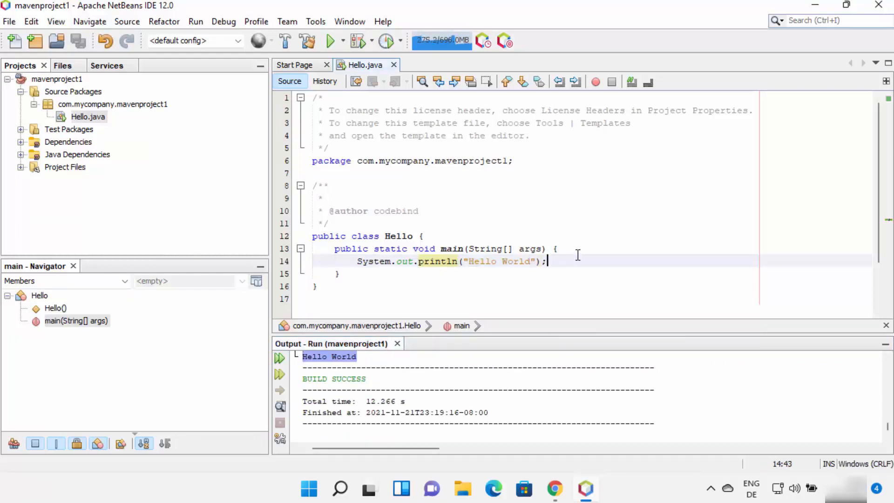